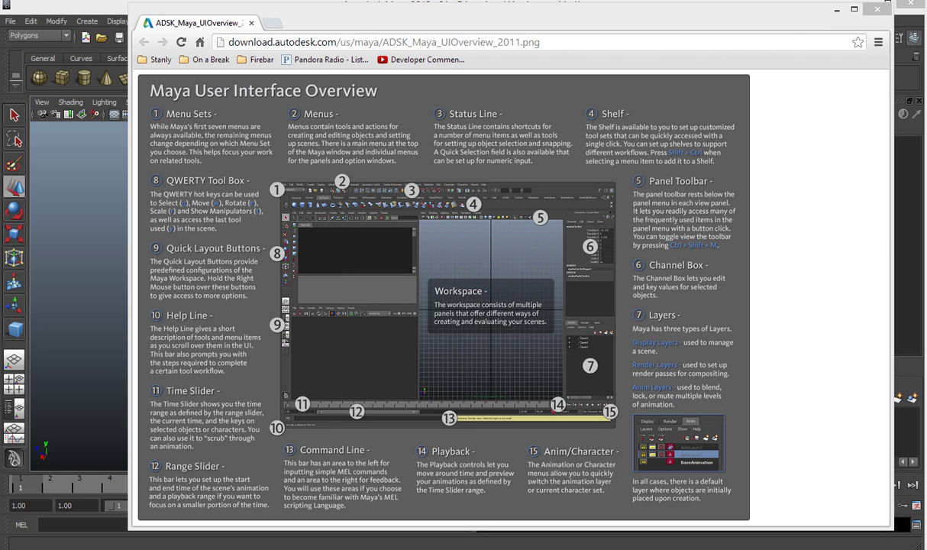
Uncover the menu set selector and look through the Animation and Surfaces menu sets, returning to Polygons
left_click_drag(473, 16, 455, 65)
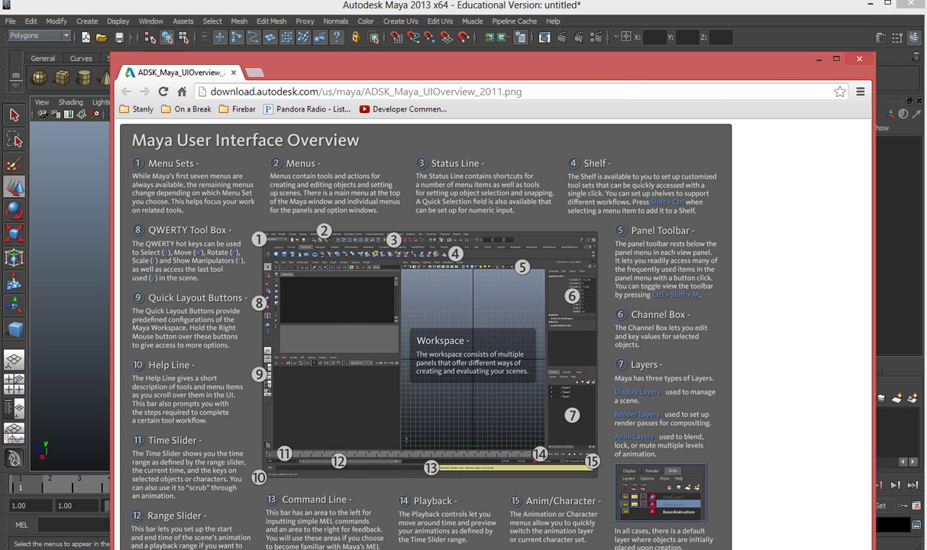
left_click(58, 36)
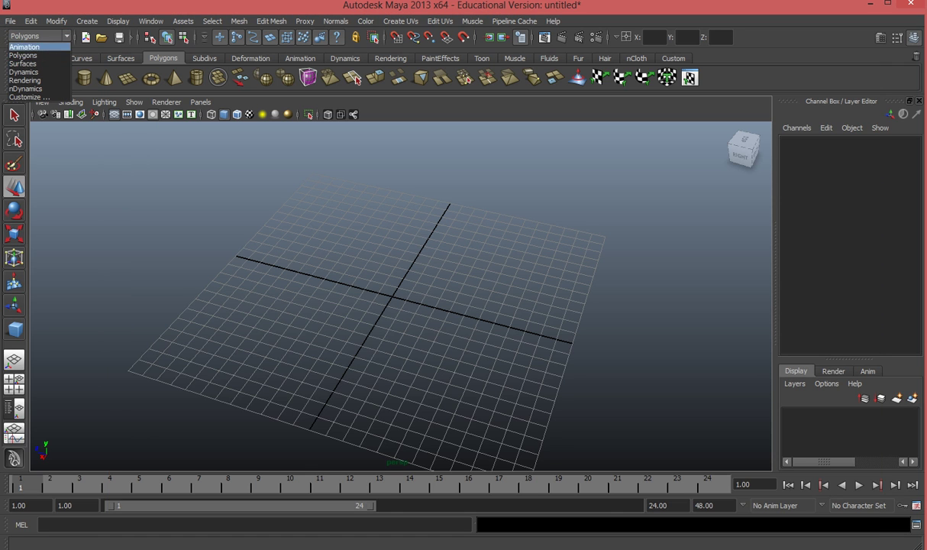
left_click(30, 47)
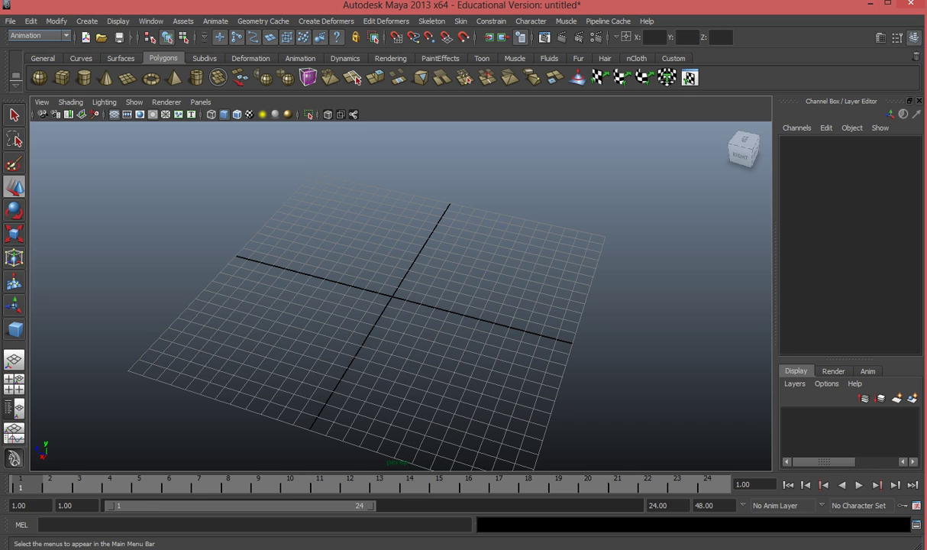
left_click(39, 36)
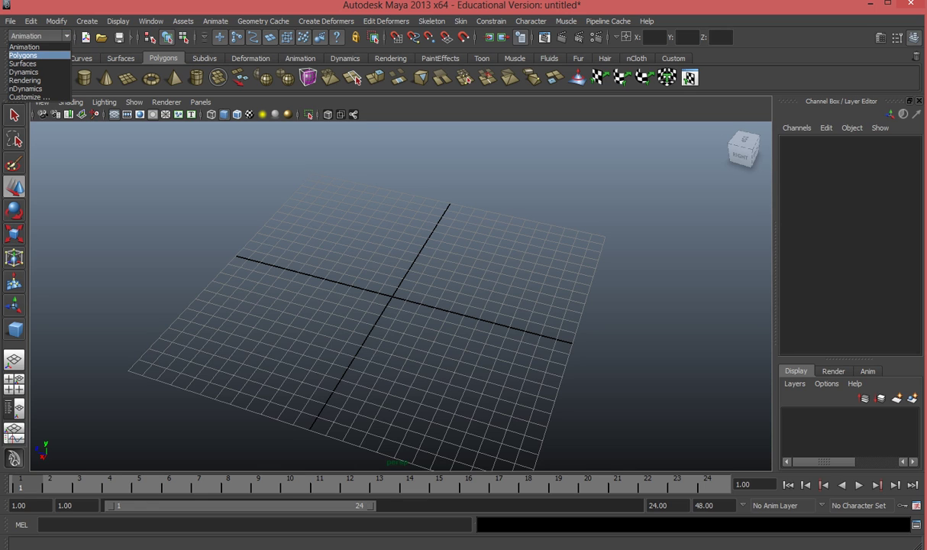
left_click(23, 55)
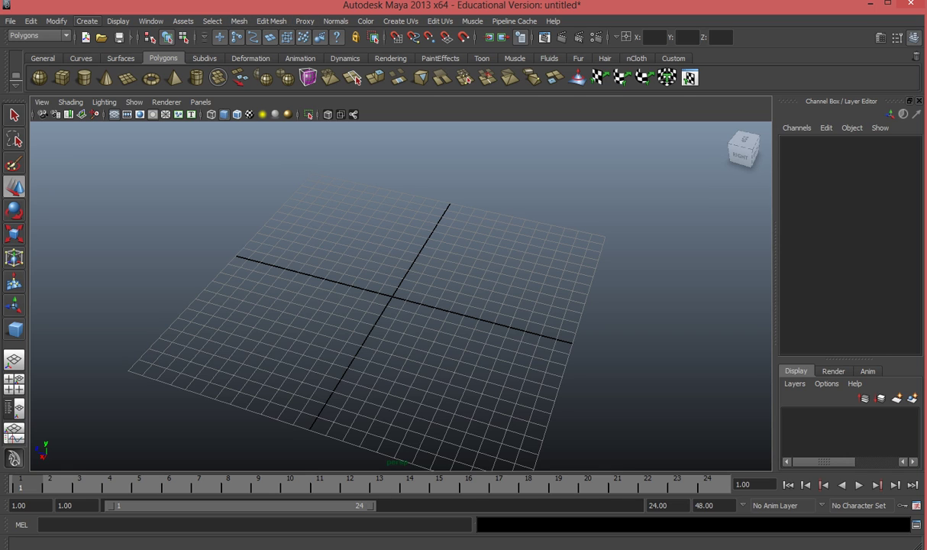
left_click(38, 35)
left_click(23, 65)
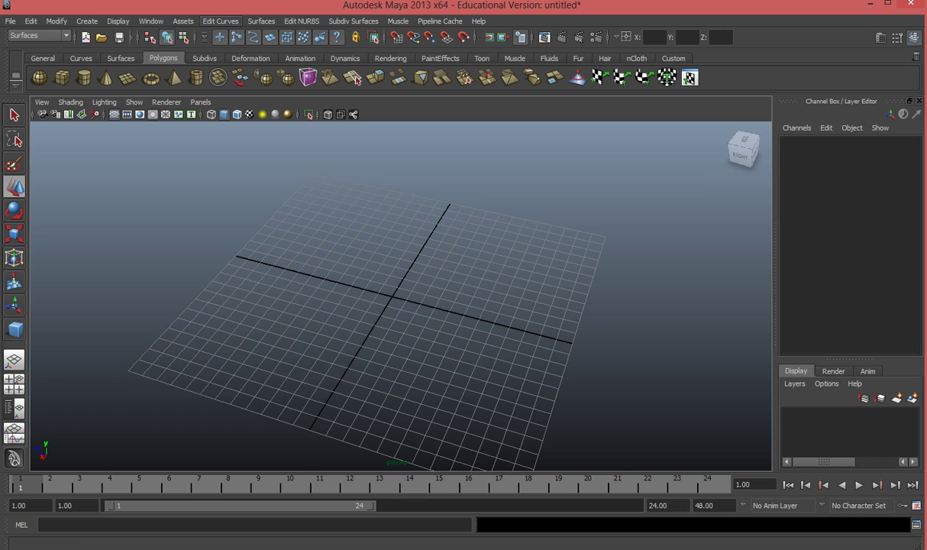
left_click(38, 35)
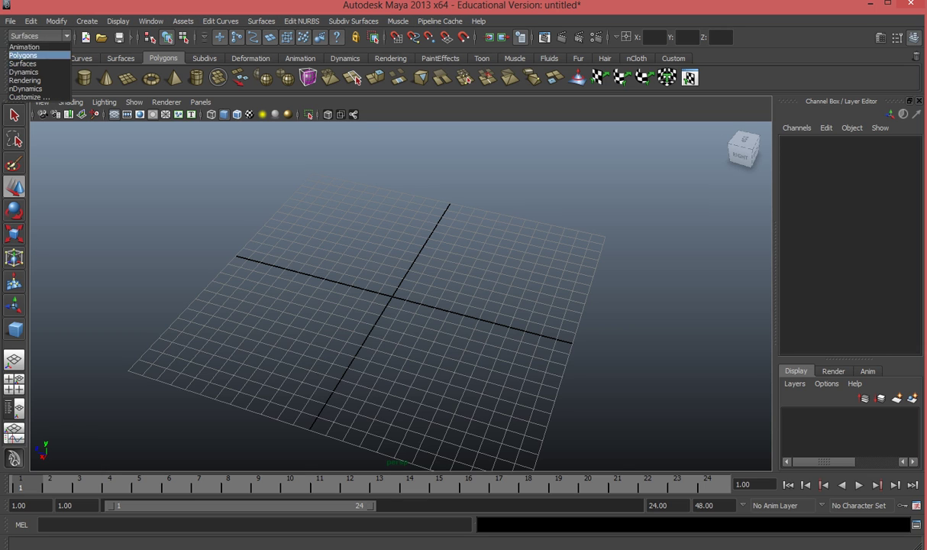
left_click(23, 55)
Switch to the Maya User Interface Overview image in the browser and move its window clear of the shelf
mouse_move(115, 547)
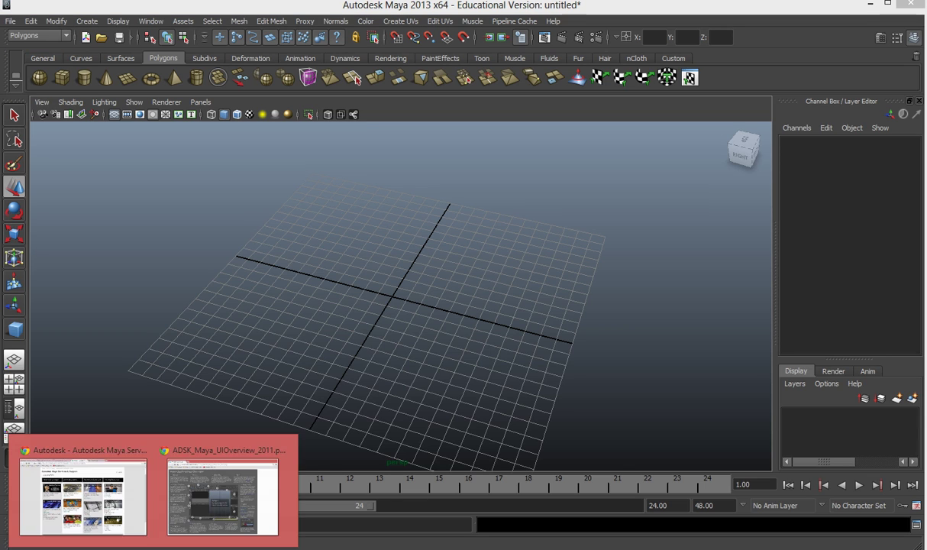
left_click(226, 489)
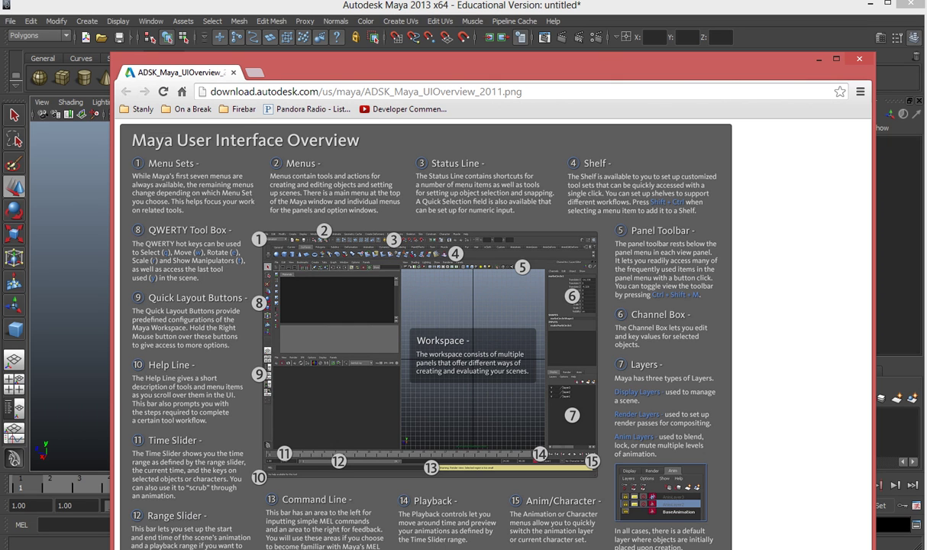
left_click_drag(382, 62, 371, 115)
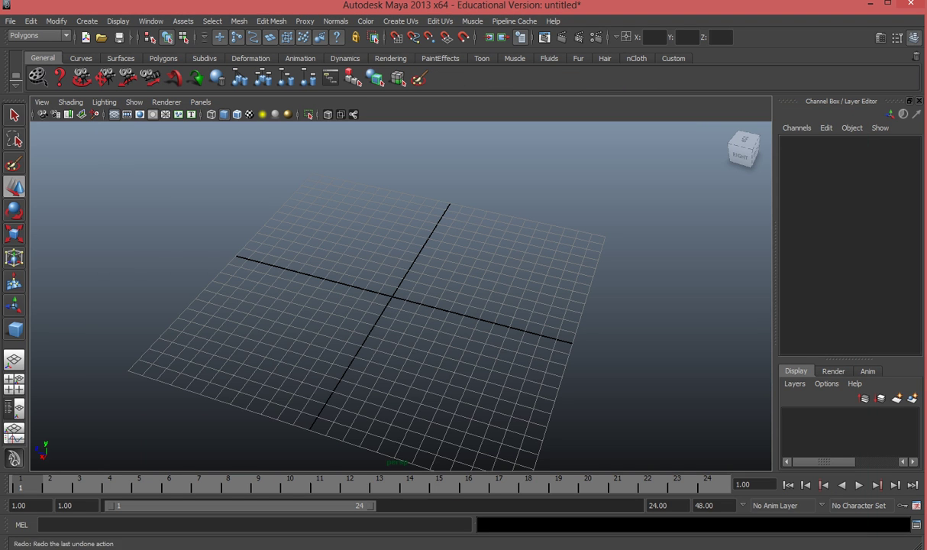
Look through the Curves and Surfaces shelves and finish on the Polygons shelf
left_click(81, 58)
left_click(120, 59)
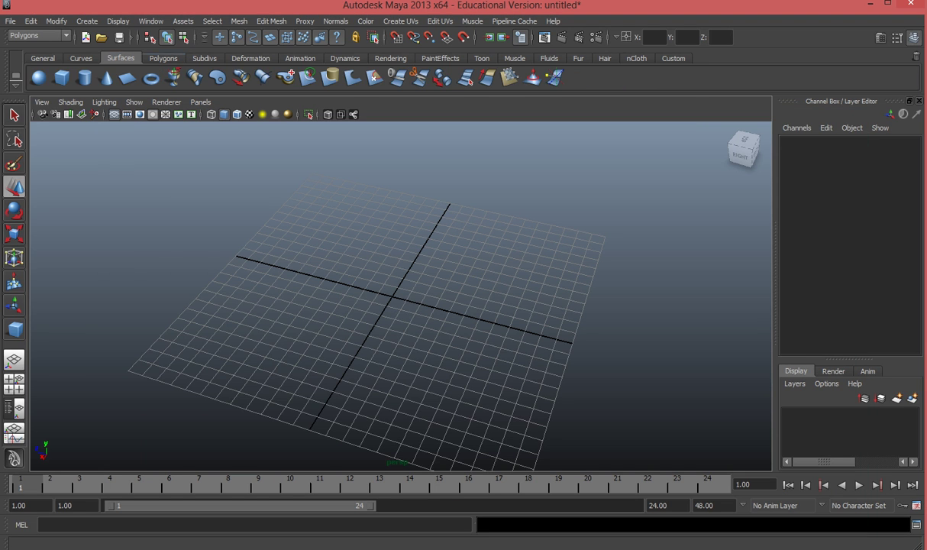
left_click(163, 59)
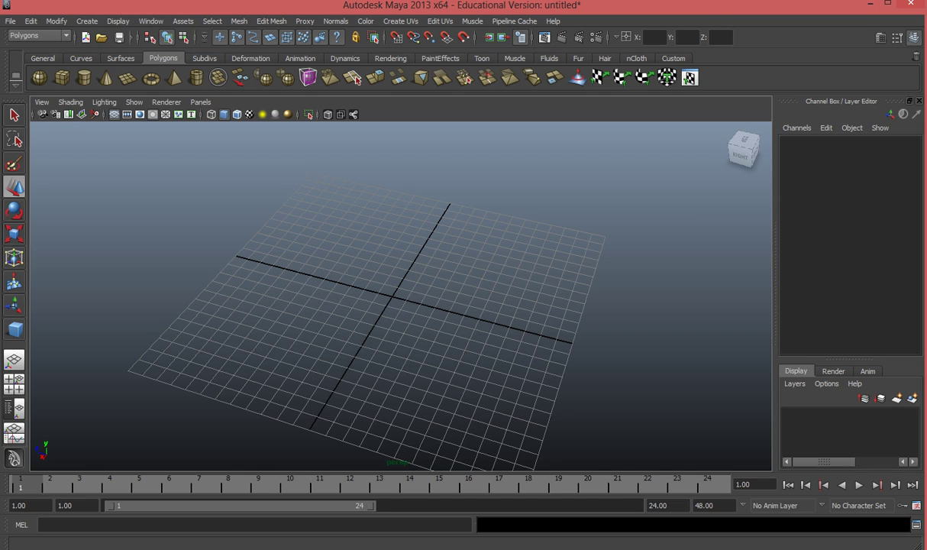
Switch to the interface overview image in the browser and move its window to uncover the panel toolbar and Channel Box
left_click(154, 548)
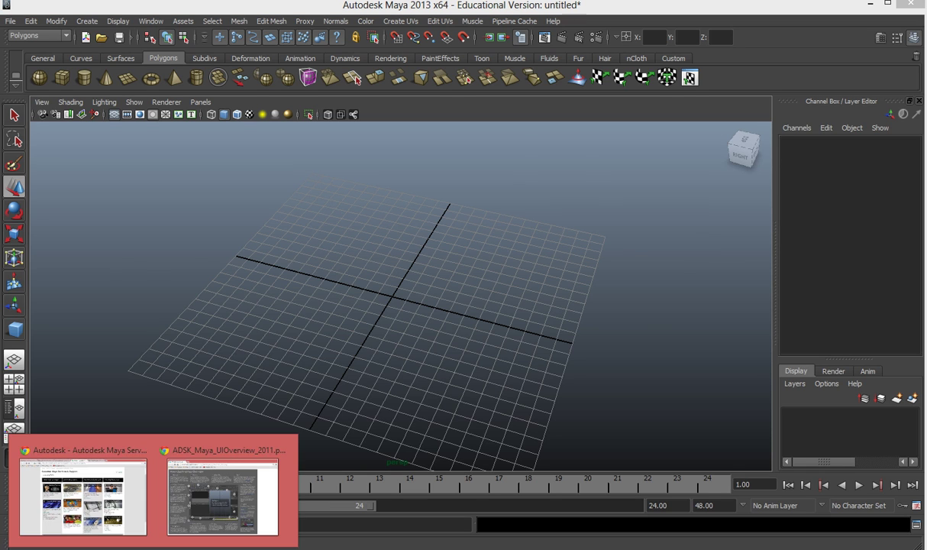
left_click(221, 492)
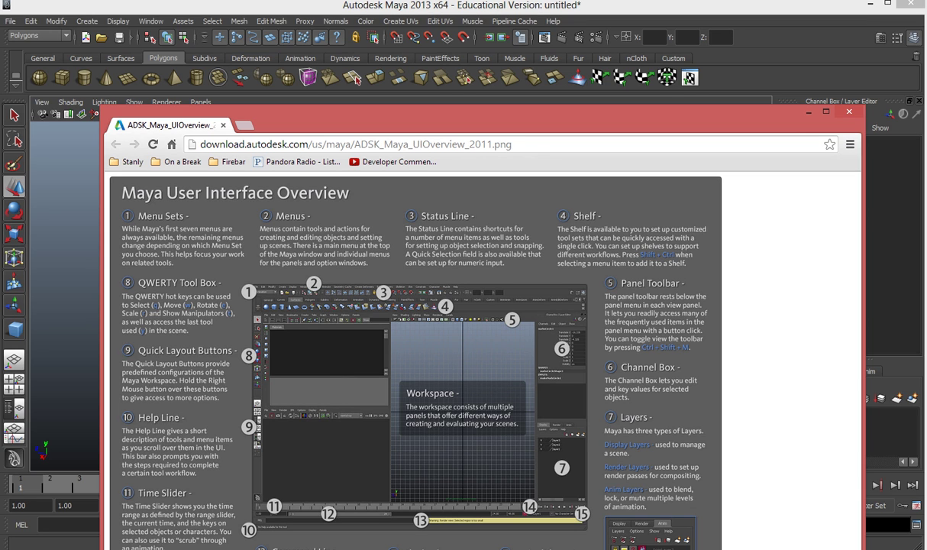
left_click_drag(212, 118, 170, 133)
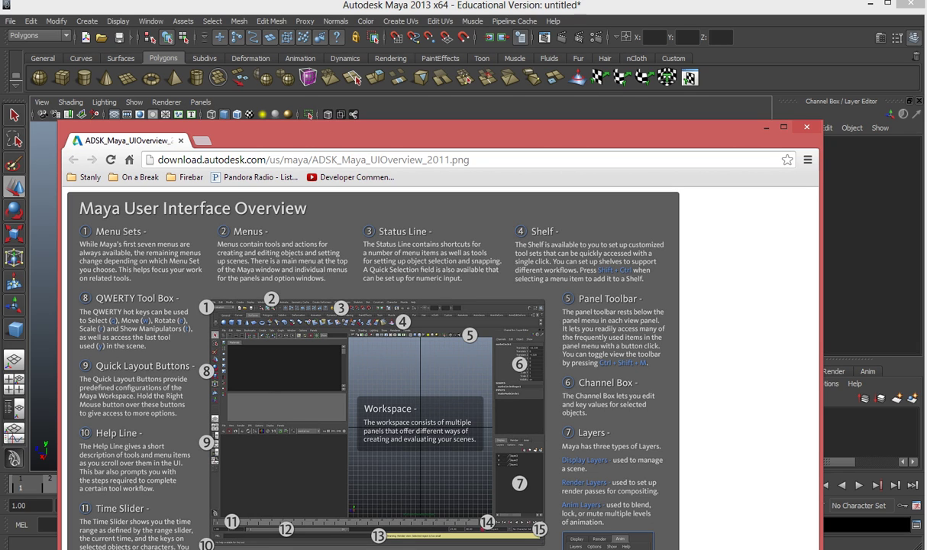
left_click_drag(724, 132, 671, 123)
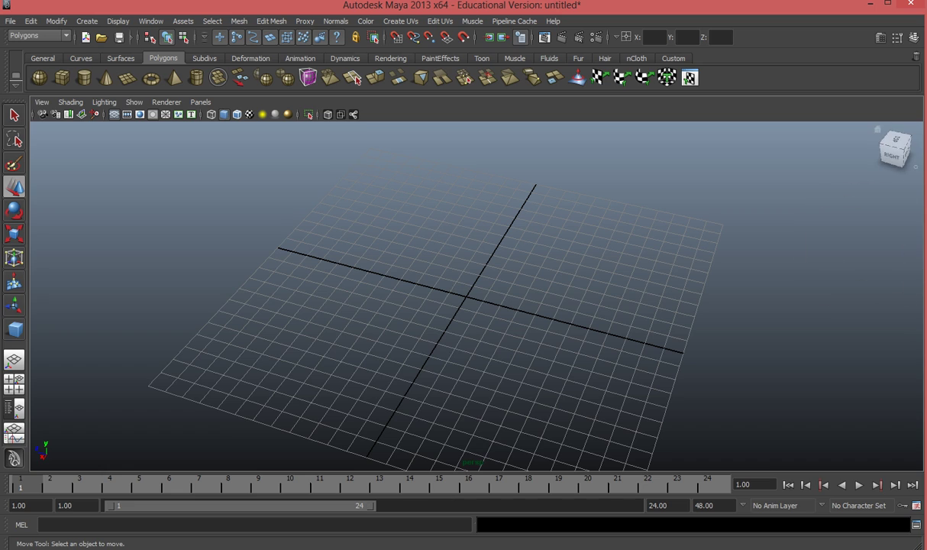
Toggle the Channel Box / Layer Editor on and off, leaving it shown
key("ctrl")
key("ctrl")
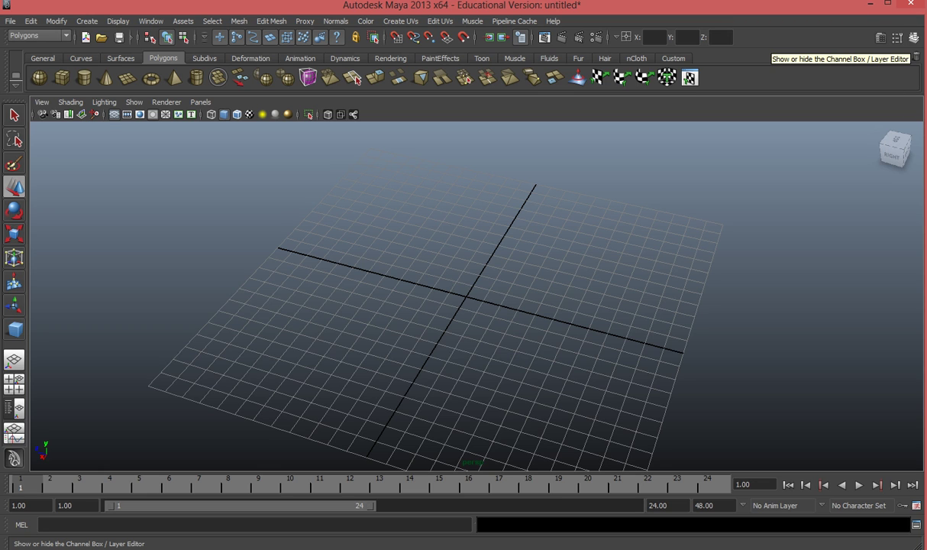
left_click(913, 36)
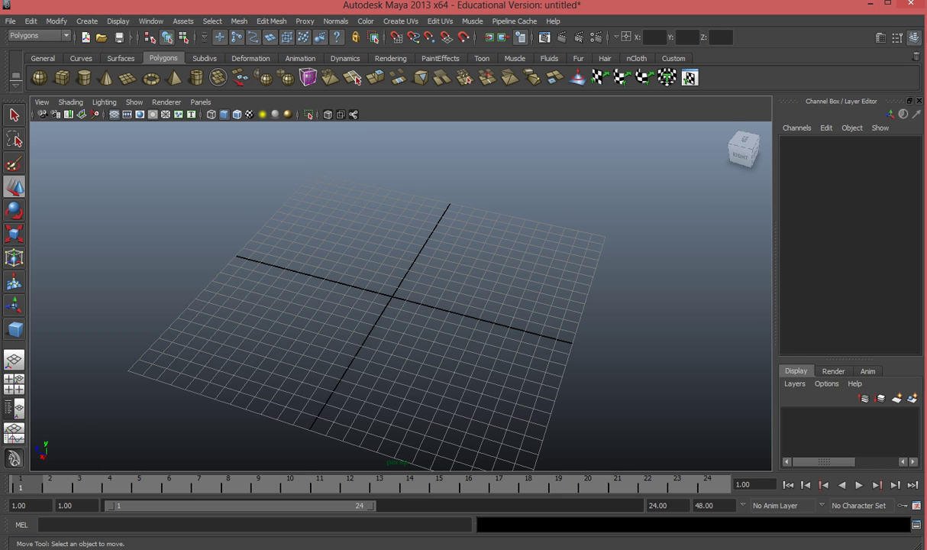
left_click(914, 37)
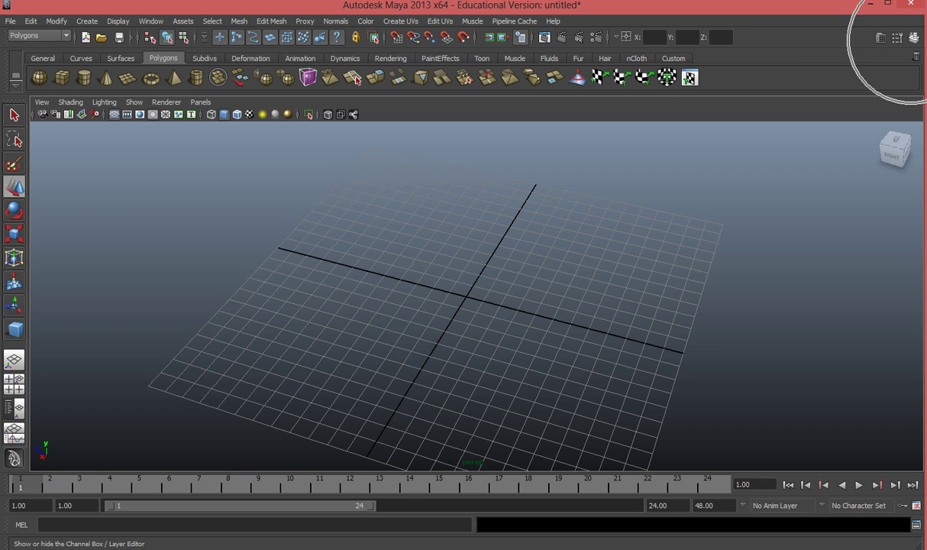
left_click(914, 37)
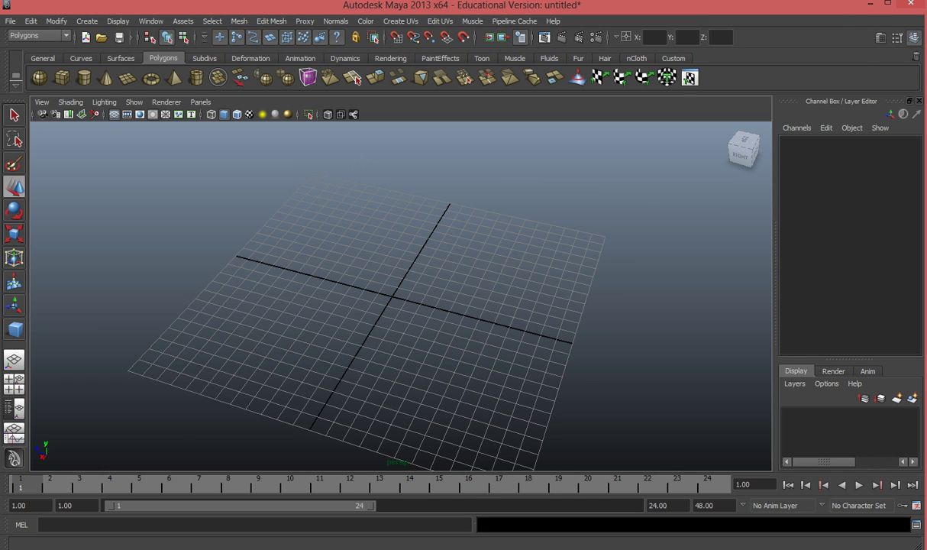
Consult the interface overview image in the browser for the remaining numbered areas, and minimize the browser window
left_click(145, 548)
left_click(222, 492)
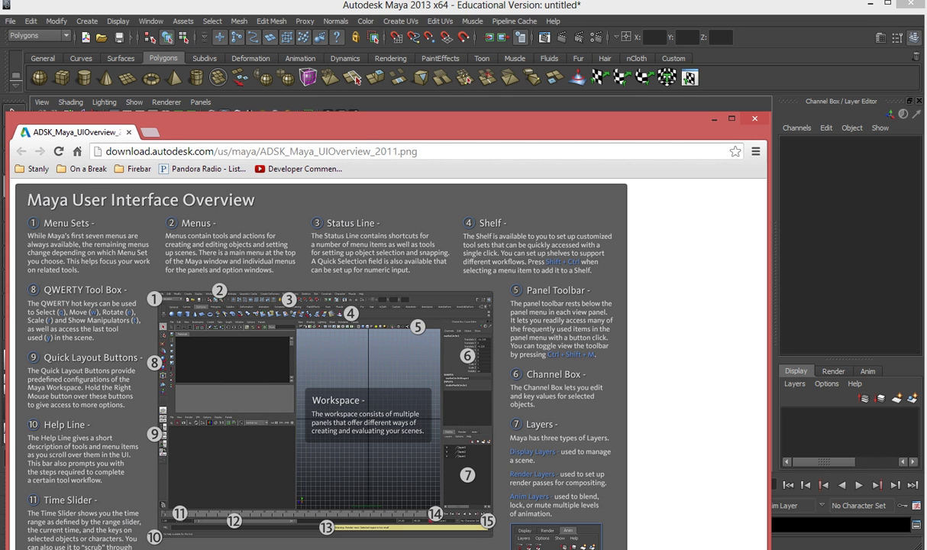
left_click_drag(427, 122, 444, 43)
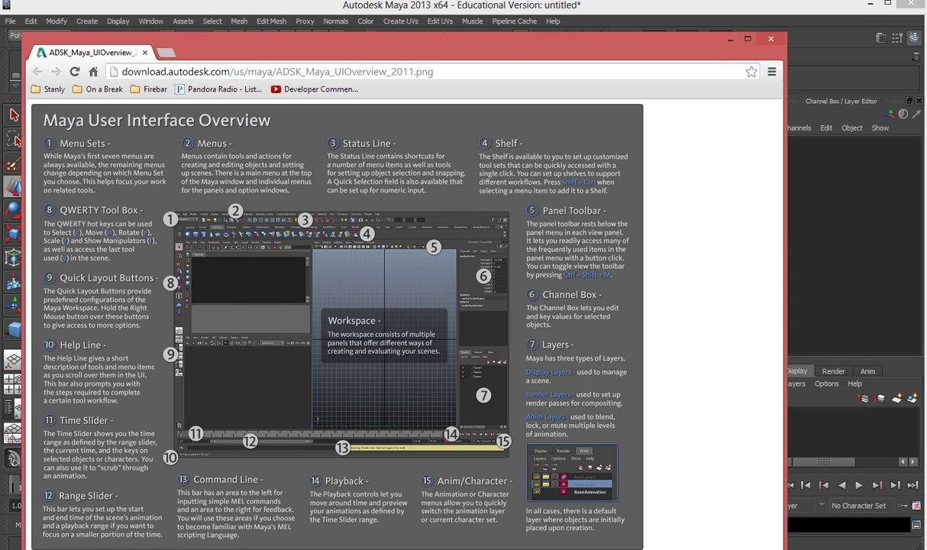
left_click(730, 39)
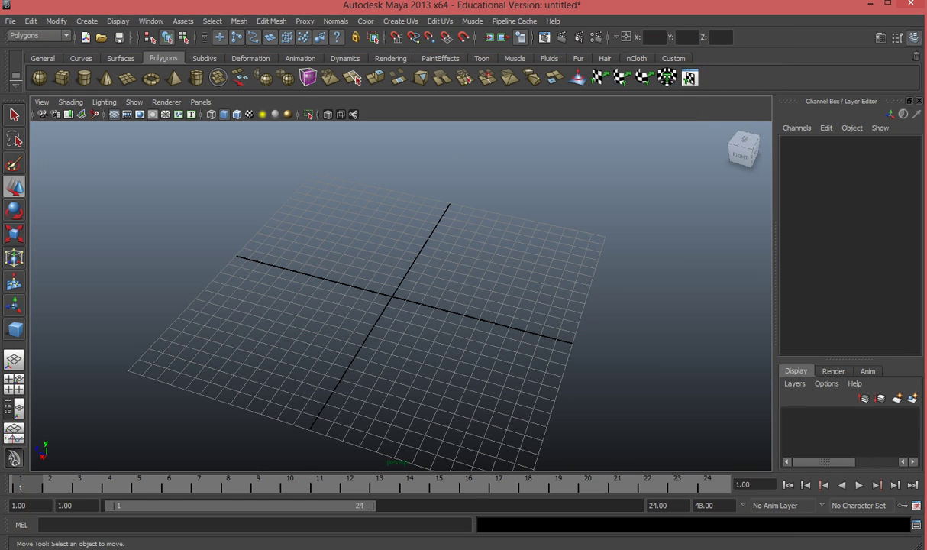
Create a polygon sphere moved to Translate Z about 8.4 and a polygon cube moved to Translate Z about 5.4
left_click_drag(397, 305, 447, 300, "alt")
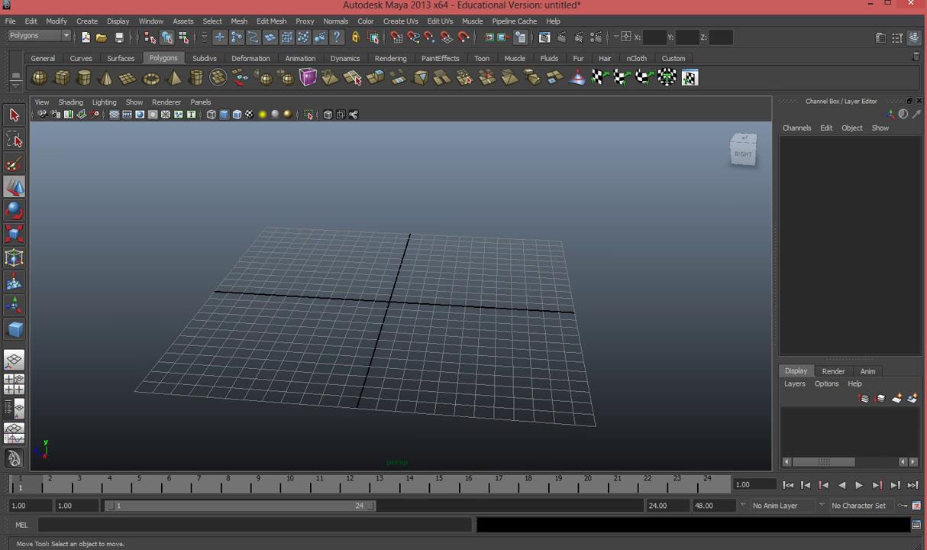
left_click_drag(427, 298, 408, 282, "alt")
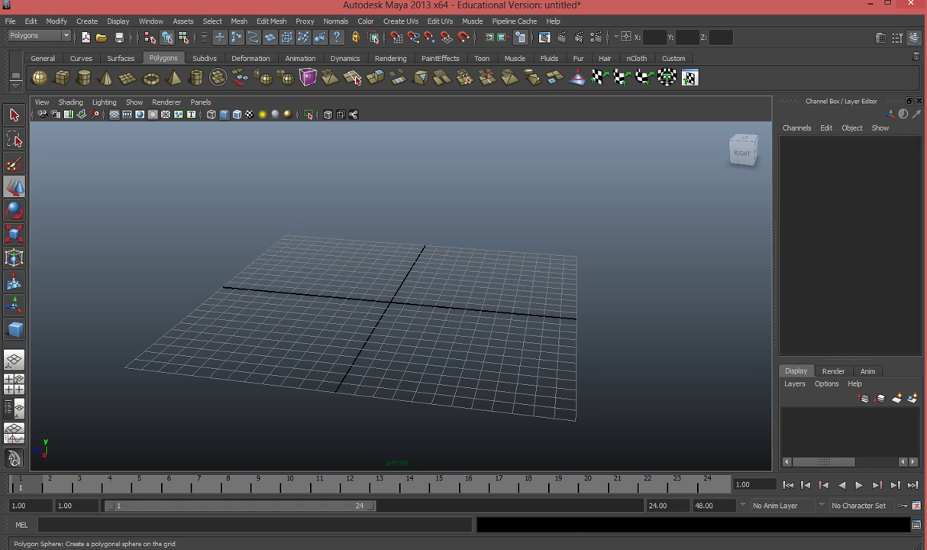
left_click(39, 77)
left_click_drag(349, 298, 230, 288)
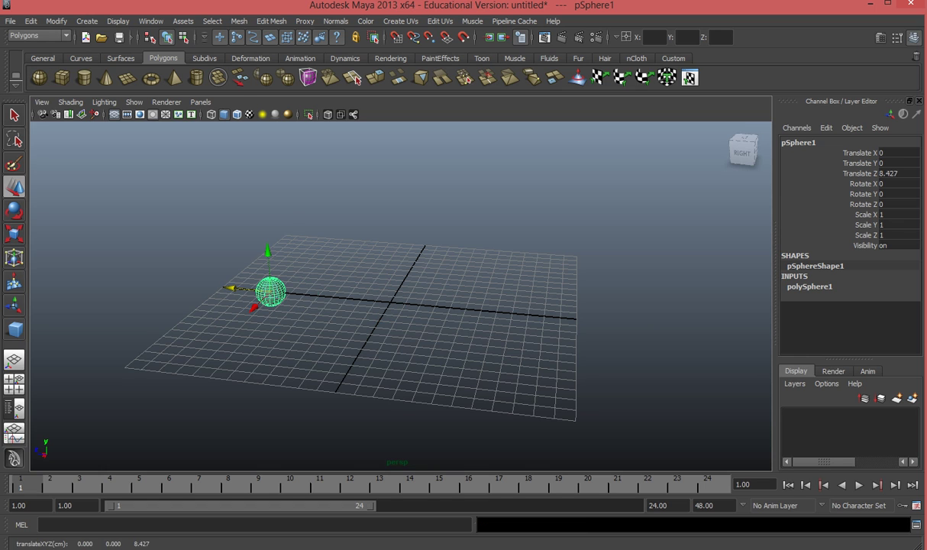
left_click(62, 77)
left_click_drag(349, 298, 273, 291)
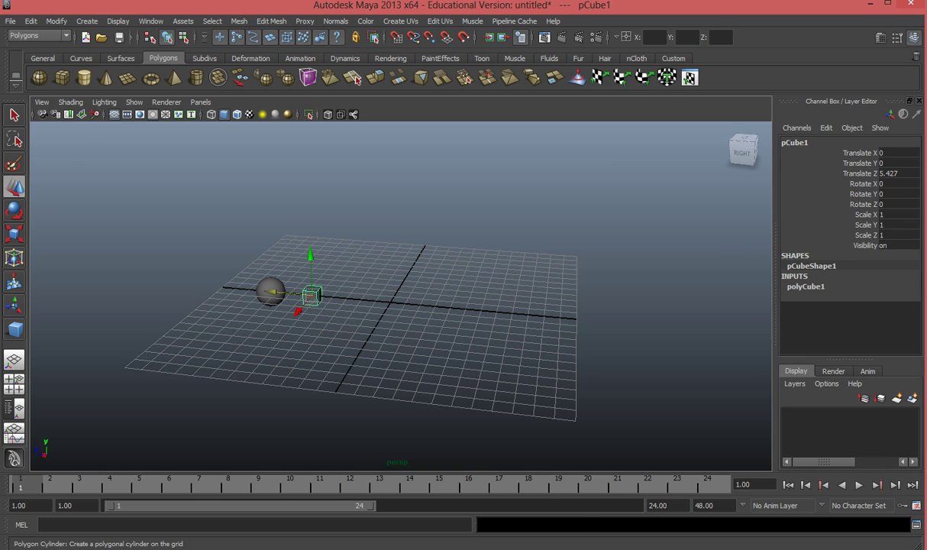
Add a polygon cylinder, cone and plane spaced along the Z axis, with the plane at Translate Z about -4.8
left_click(84, 78)
left_click_drag(349, 299, 430, 306)
left_click(106, 77)
left_click(127, 77)
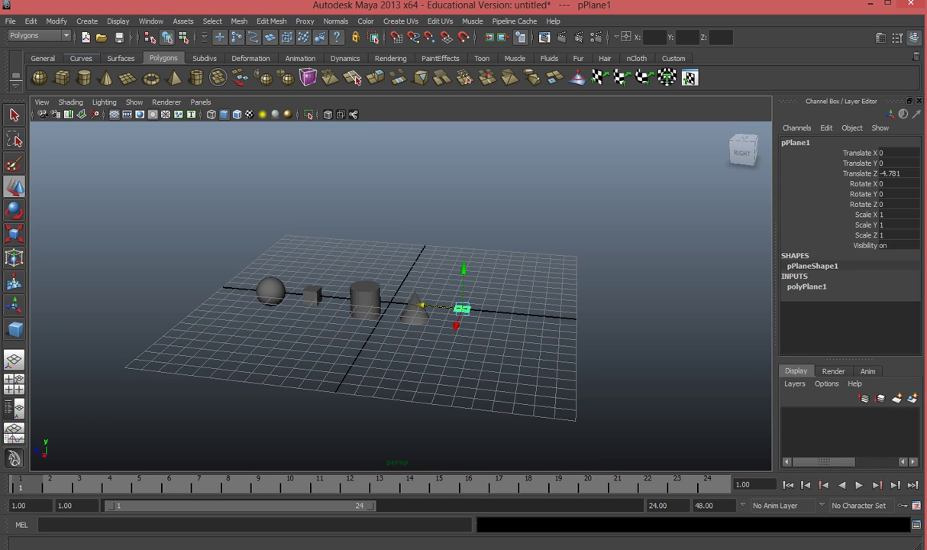
Add a polygon torus beyond the plane and a polygon pyramid at Translate Z about -11.5
left_click(151, 78)
left_click_drag(349, 298, 468, 309)
left_click(174, 77)
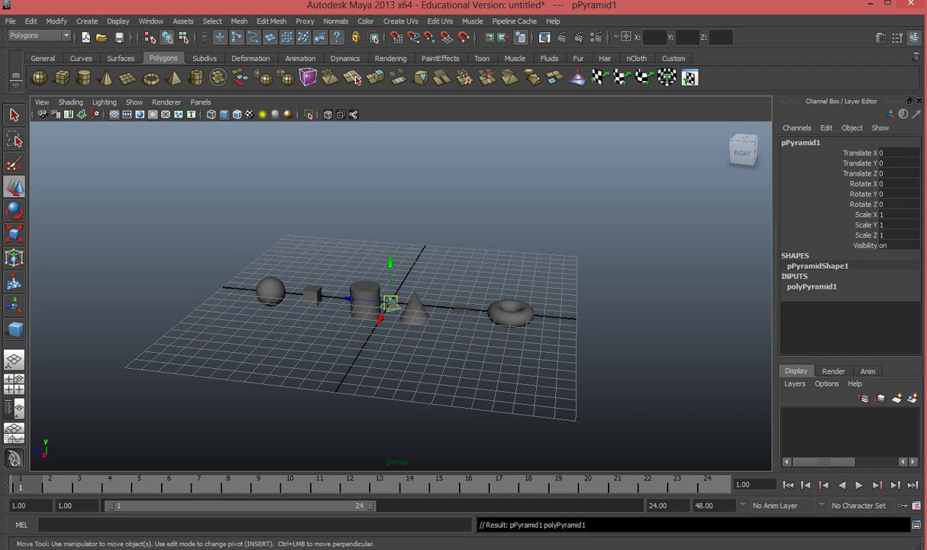
left_click_drag(349, 299, 527, 313)
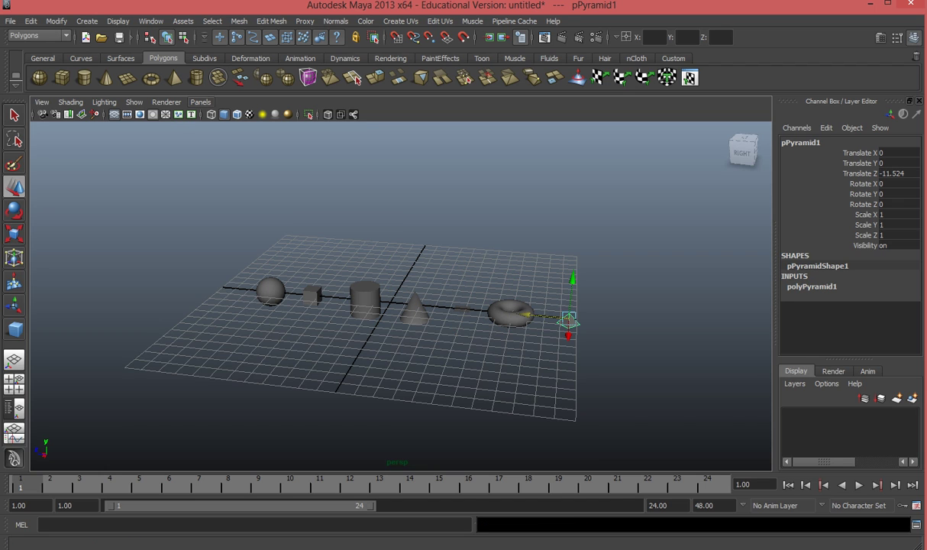
Create a polygon pipe, move it along Z past the sphere to the end of the row, and deselect it
left_click(196, 77)
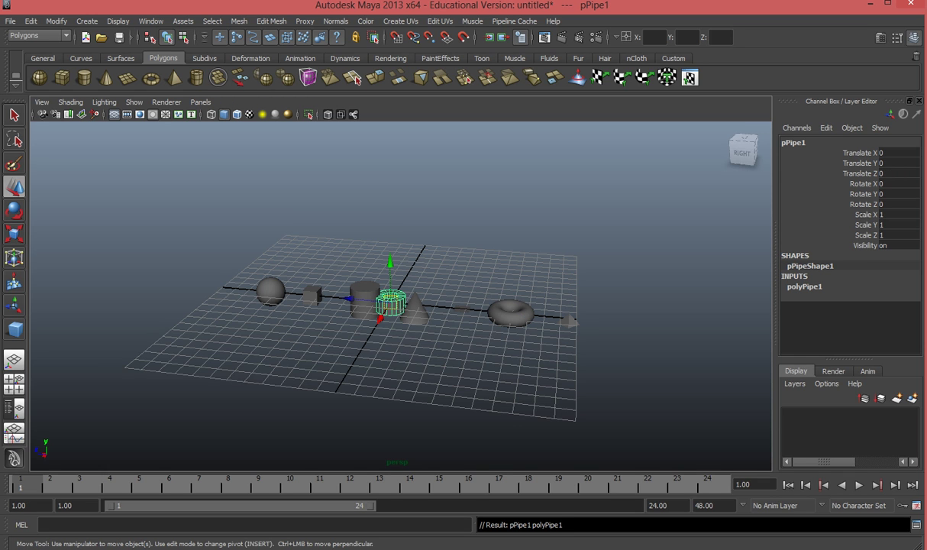
left_click_drag(349, 298, 185, 283)
left_click(200, 215)
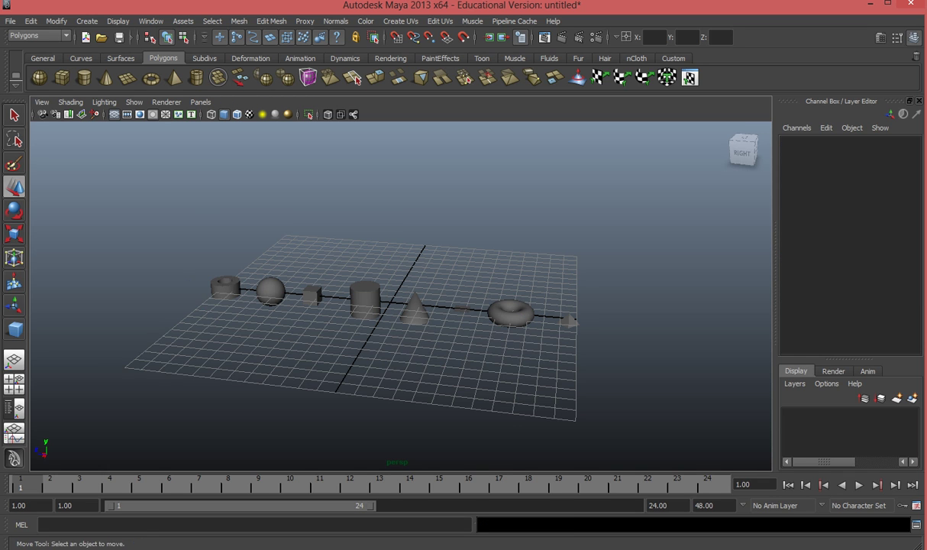
Examine the row of polygon primitives in the perspective view from several angles and at closer range
left_click_drag(200, 215, 181, 273, "alt")
scroll(182, 273, "up", 3)
mouse_move(400, 297)
left_mouse_down("alt")
mouse_move(439, 297)
mouse_move(401, 303)
left_mouse_up("alt")
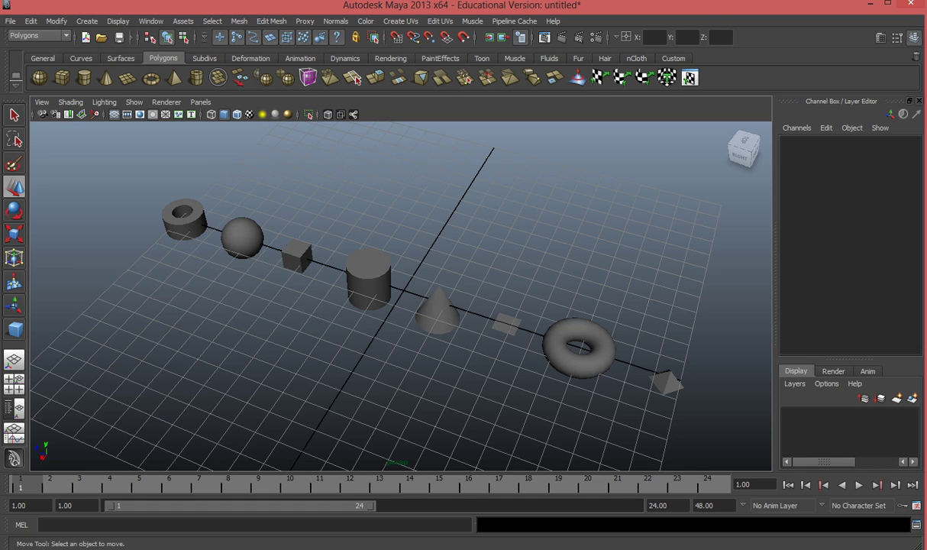
left_click_drag(397, 305, 411, 247, "alt")
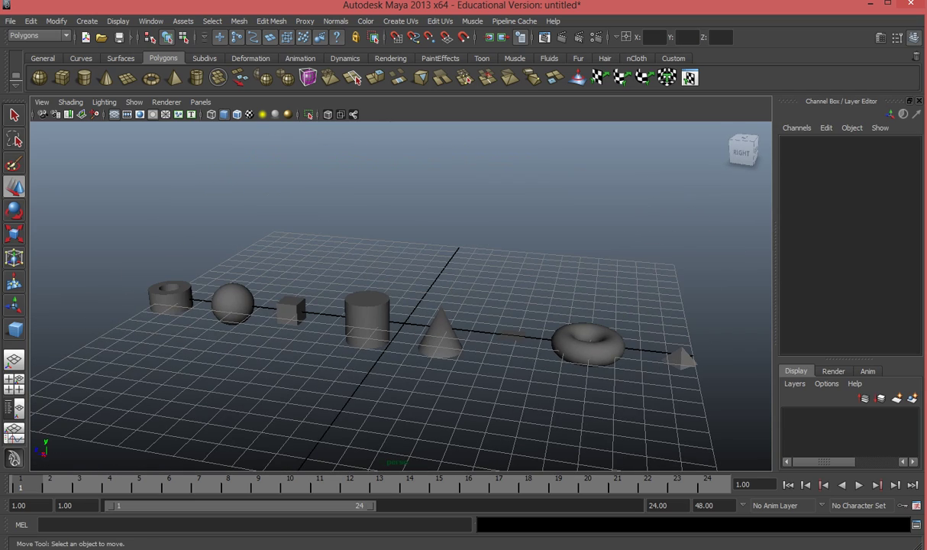
middle_click_drag(411, 248, 367, 225, "alt")
left_click_drag(367, 225, 368, 241, "alt")
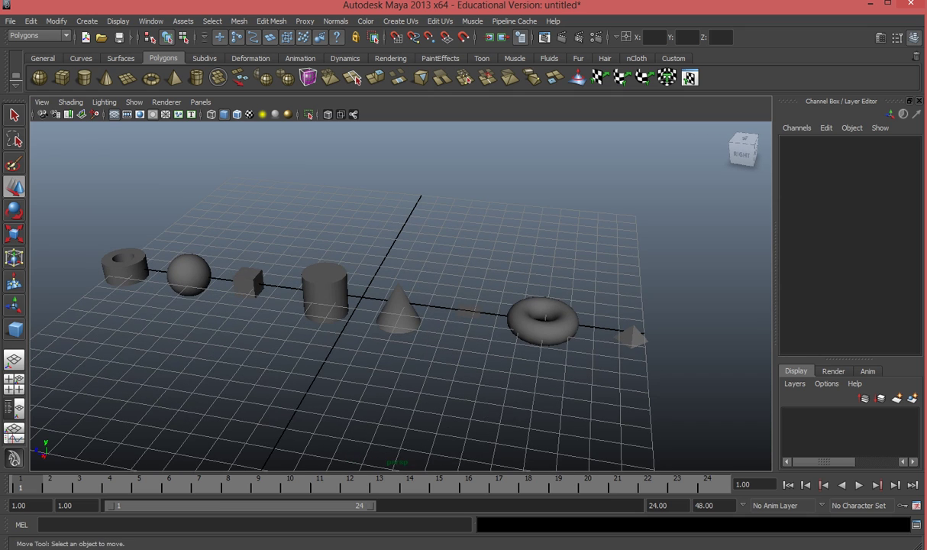
Scale the polygon plane uniformly to about 33.1 and move it along Z to the grid centre at Translate Z 0
left_click(249, 282)
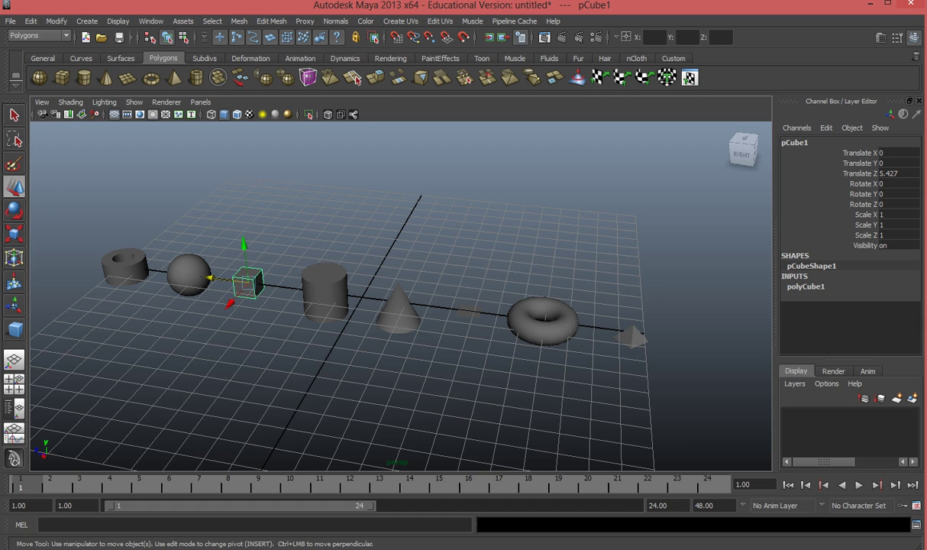
left_click(469, 311)
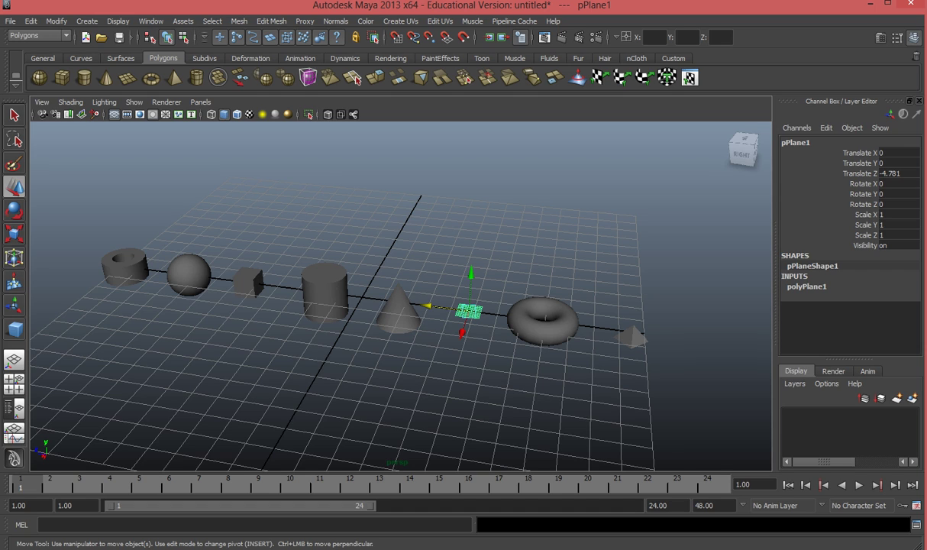
key("r")
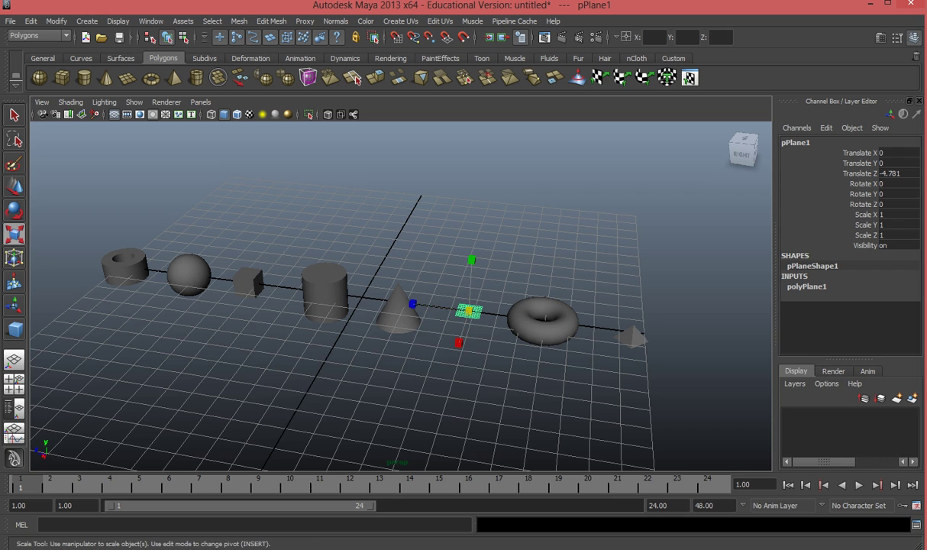
left_click_drag(469, 310, 611, 303)
left_click_drag(469, 311, 520, 310)
key("w")
left_click_drag(429, 307, 320, 291)
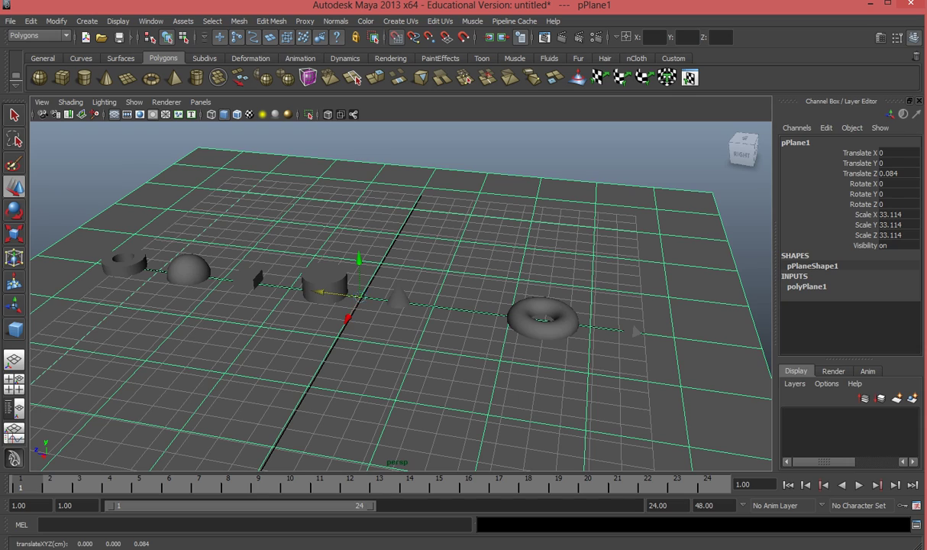
key("ctrl+z")
scroll(401, 298, "down", 2)
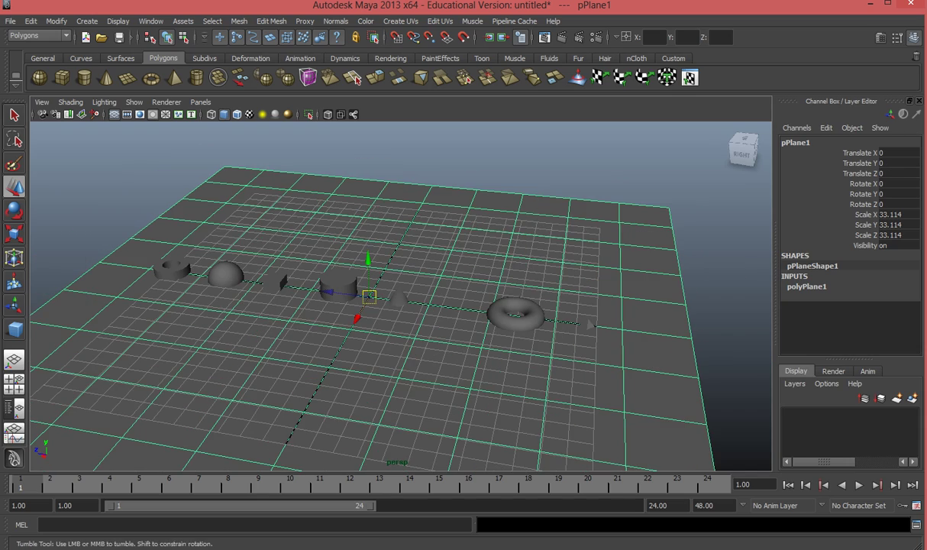
Delete the enlarged polygon plane from the row of primitives
mouse_move(401, 306)
left_mouse_down("alt")
mouse_move(420, 243)
mouse_move(393, 254)
mouse_move(382, 305)
mouse_move(390, 317)
mouse_move(408, 283)
mouse_move(359, 264)
mouse_move(408, 294)
left_mouse_up("alt")
scroll(389, 301, "down", 2)
scroll(389, 313, "up", 4)
key("Delete")
scroll(366, 267, "up", 4)
middle_click_drag(408, 294, 432, 294, "alt")
left_click_drag(428, 294, 359, 278, "alt")
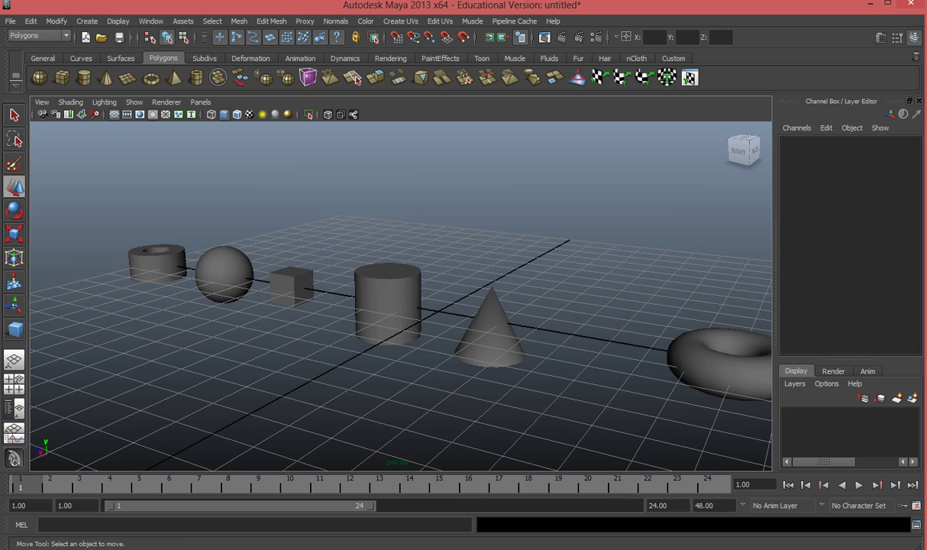
Select each primitive in turn from the pipe to the pyramid, box-select around the torus and pyramid, and clear the selection
key("q")
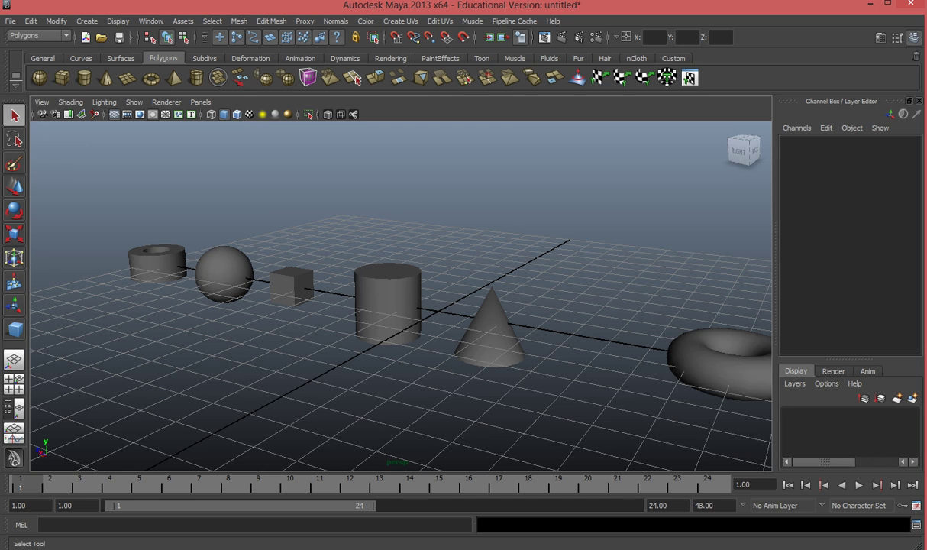
left_click(158, 265)
left_click(224, 275)
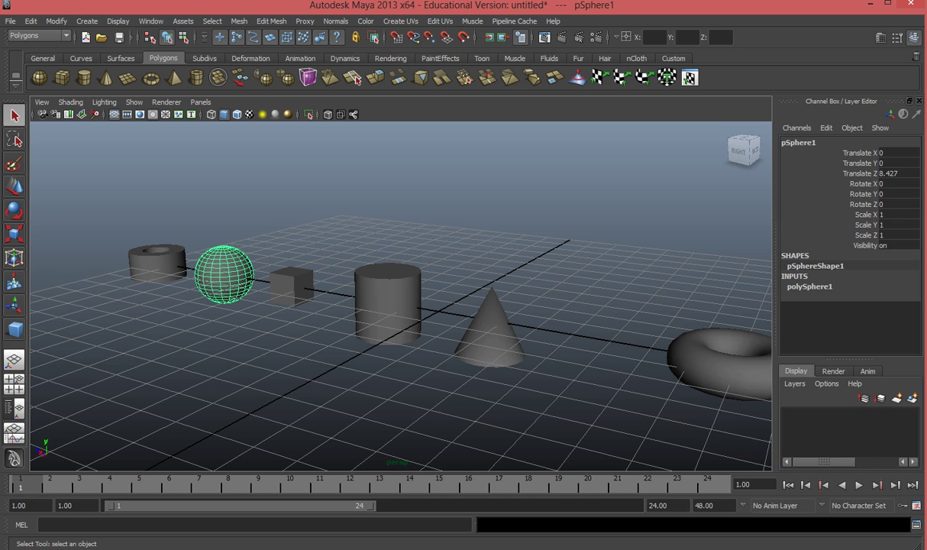
left_click(292, 287)
left_click(388, 304)
left_click(491, 333)
left_click(716, 365)
scroll(716, 365, "down", 4)
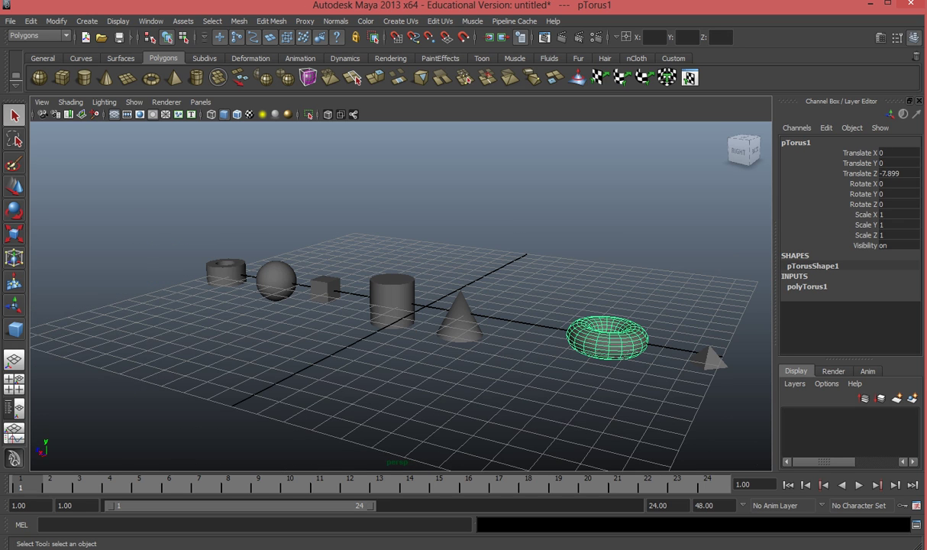
left_click(710, 360)
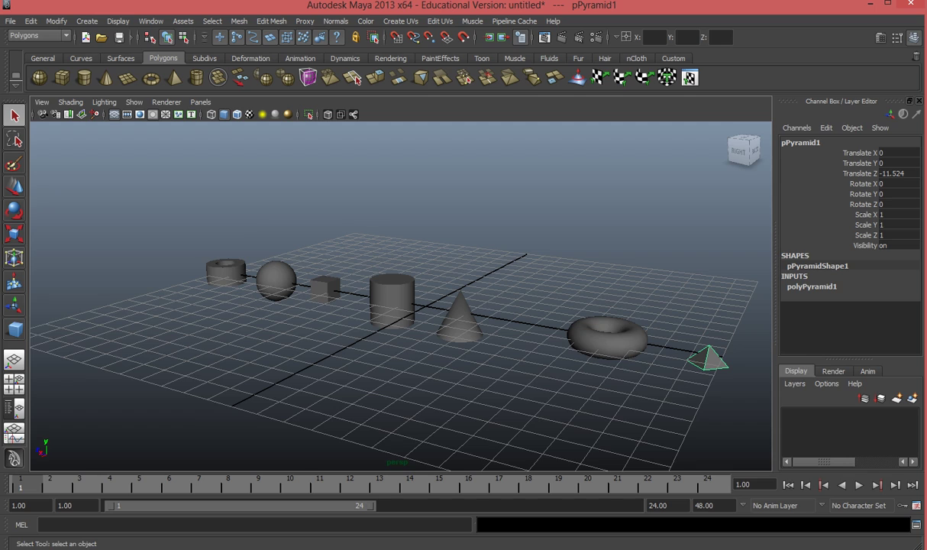
left_click_drag(555, 299, 739, 384)
left_click(664, 397)
Move the torus freely along the row so that it sits around the cylinder
left_click(608, 347)
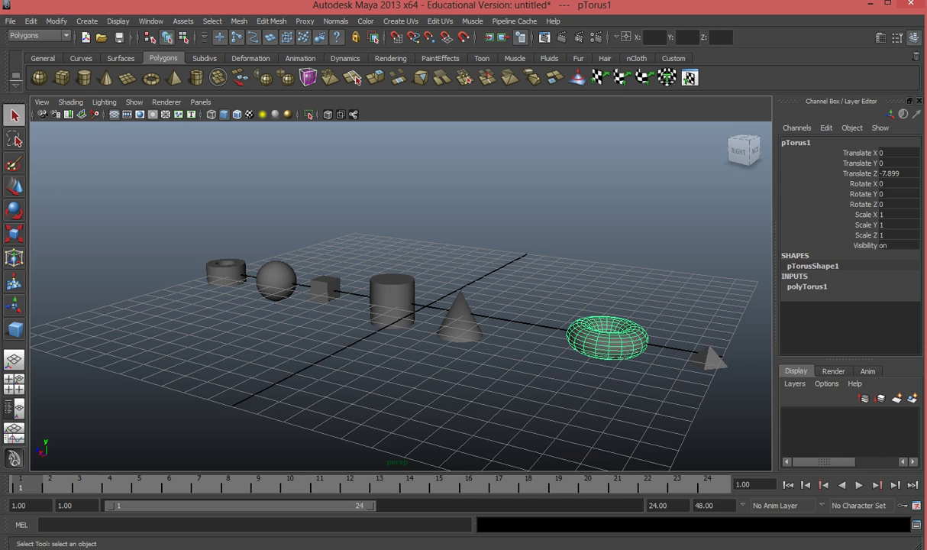
key("w")
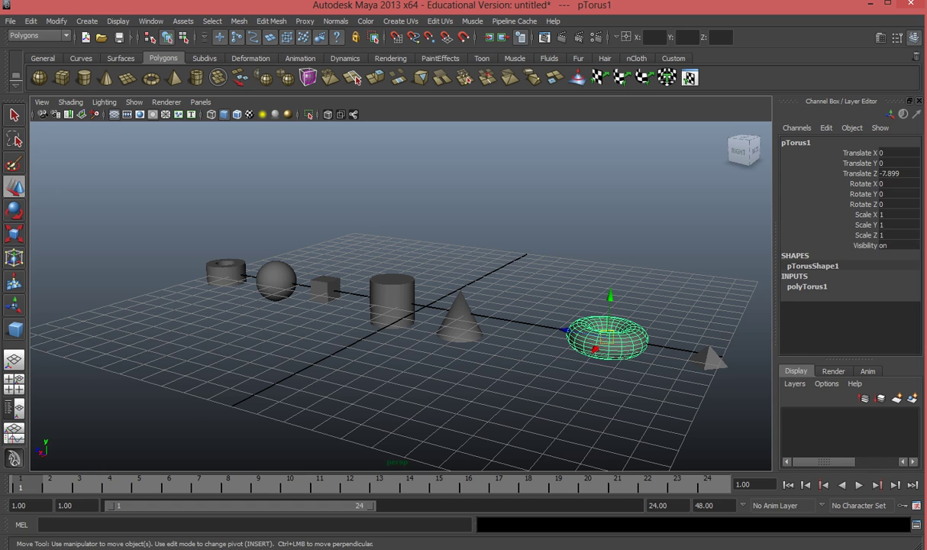
left_click_drag(607, 341, 397, 297)
Move the cylinder out of the torus and along the row to Translate Z about -7.2, between the cone and pyramid
left_click(391, 320)
left_click(392, 300)
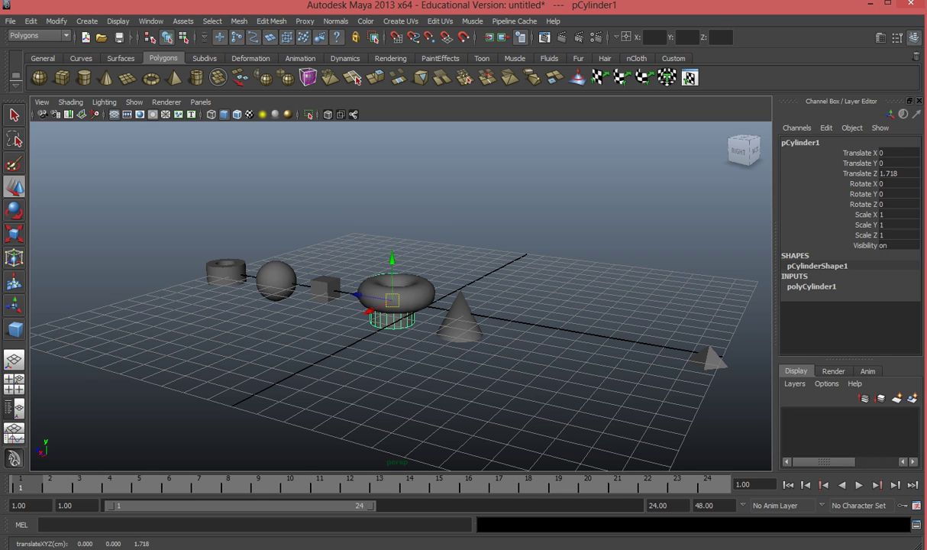
left_click(416, 294)
left_click(392, 320)
mouse_move(391, 299)
left_mouse_down()
mouse_move(380, 257)
mouse_move(394, 298)
left_mouse_up()
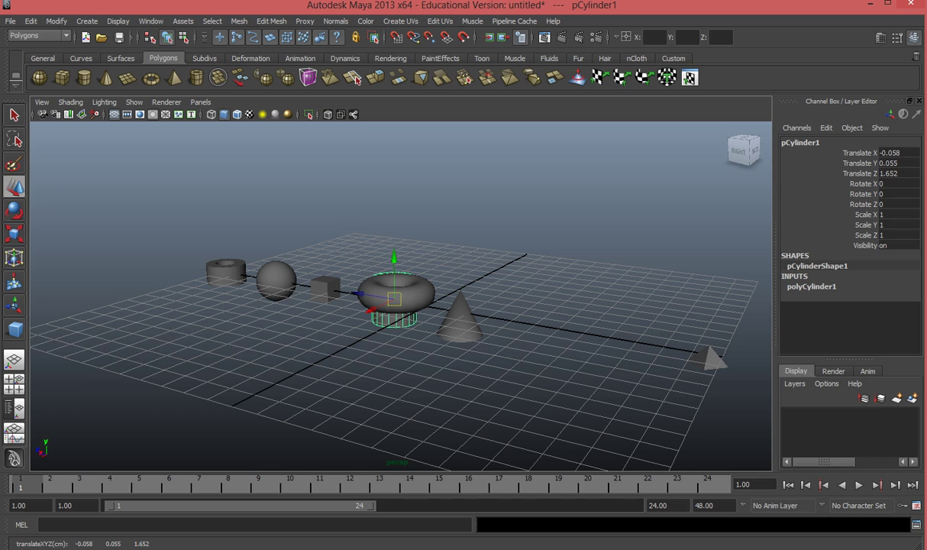
key("q")
left_click_drag(430, 399, 547, 326)
left_click(420, 385)
left_click(392, 321)
key("w")
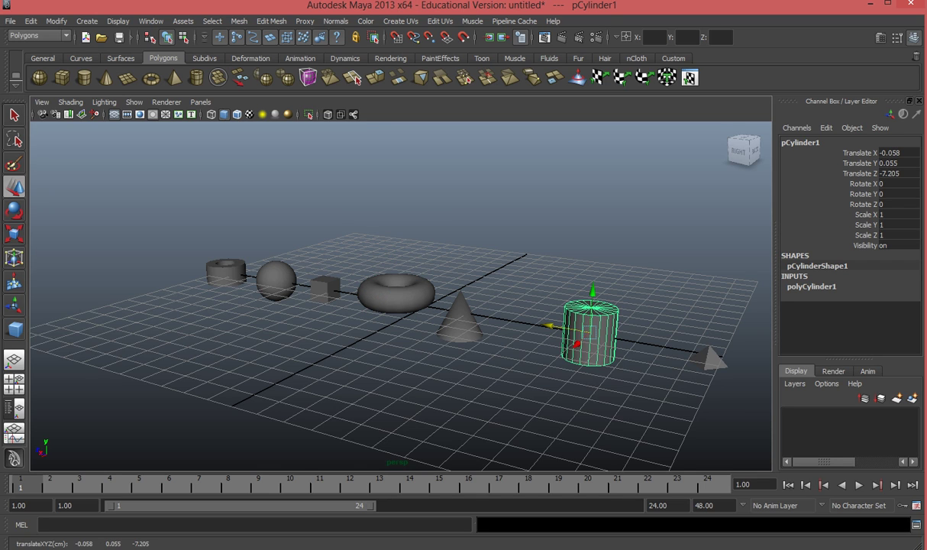
Select the cone and move it to Translate Y about 0.67 and Translate Z about -2.04
key("q")
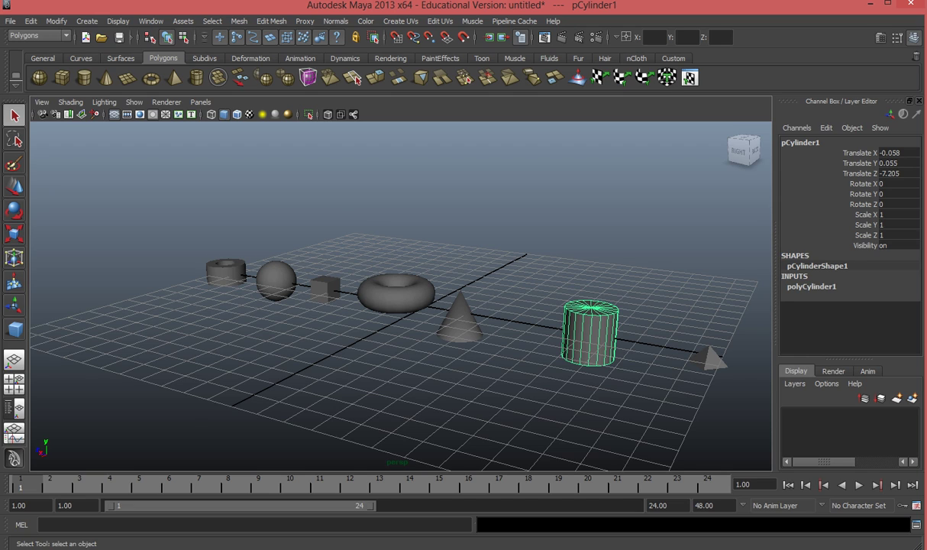
left_click(460, 324)
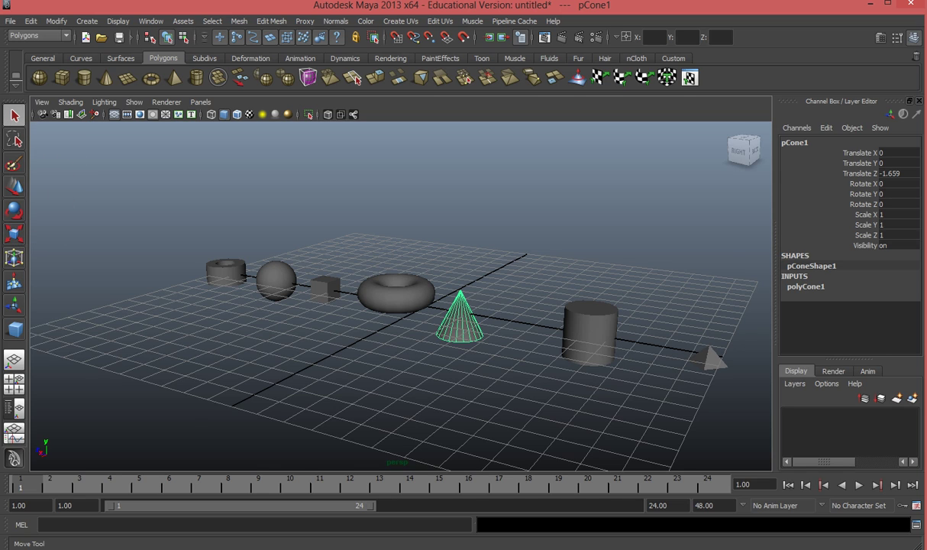
key("w")
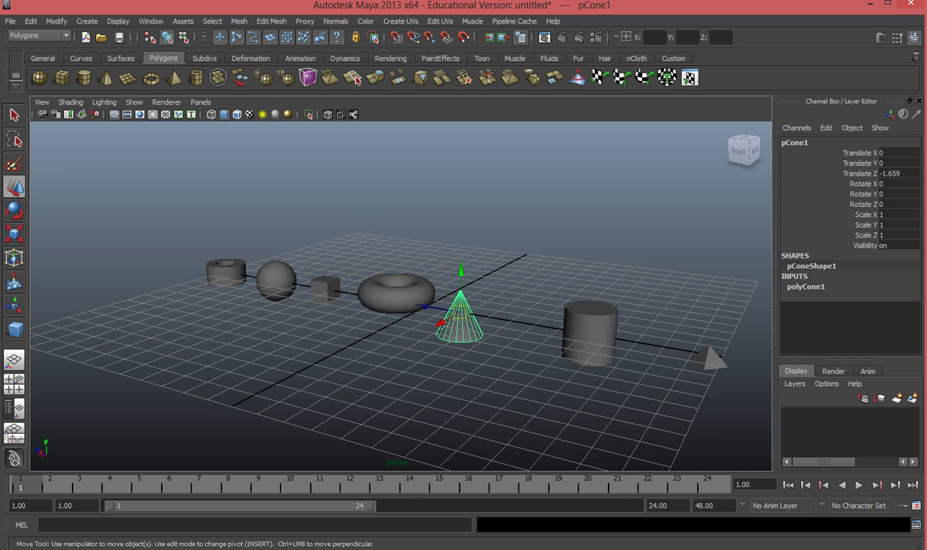
scroll(401, 295, "up", 6)
middle_click_drag(458, 321, 365, 287, "alt")
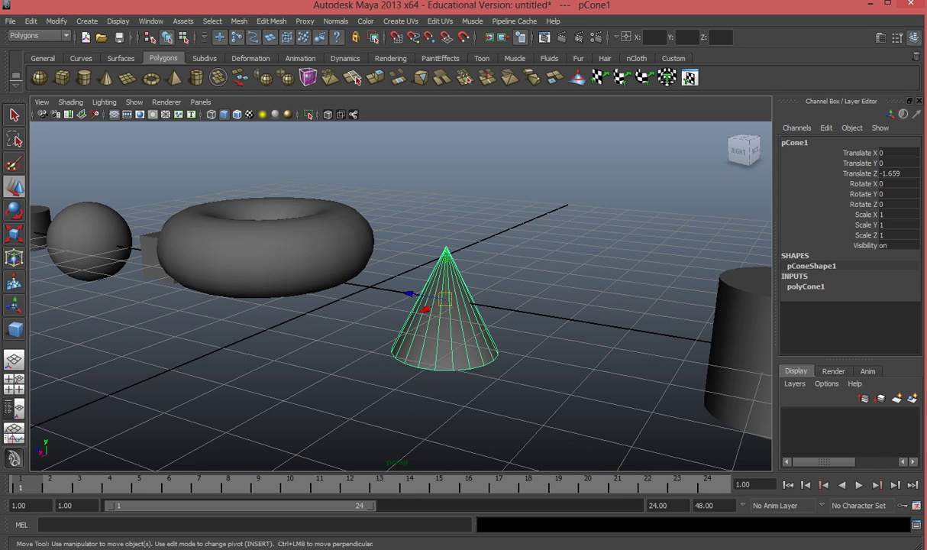
left_click_drag(445, 258, 446, 221)
left_click_drag(409, 258, 405, 281)
left_click(397, 321)
left_click(462, 297)
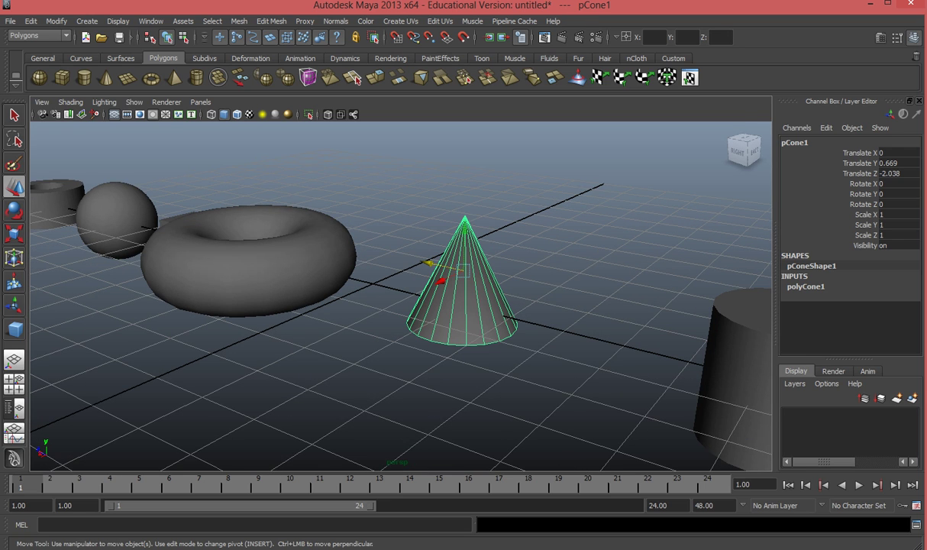
Move the cone along single axes to Translate X about -2.93 and Translate Z about -0.65
left_click(440, 281)
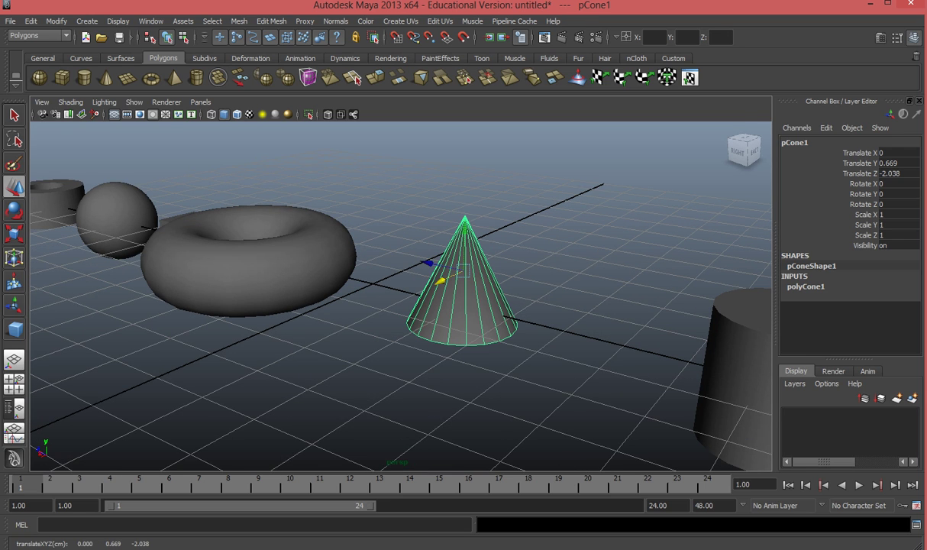
left_click(429, 263)
left_click(462, 271)
scroll(463, 270, "down", 7)
middle_click_drag(462, 270, 466, 302, "alt")
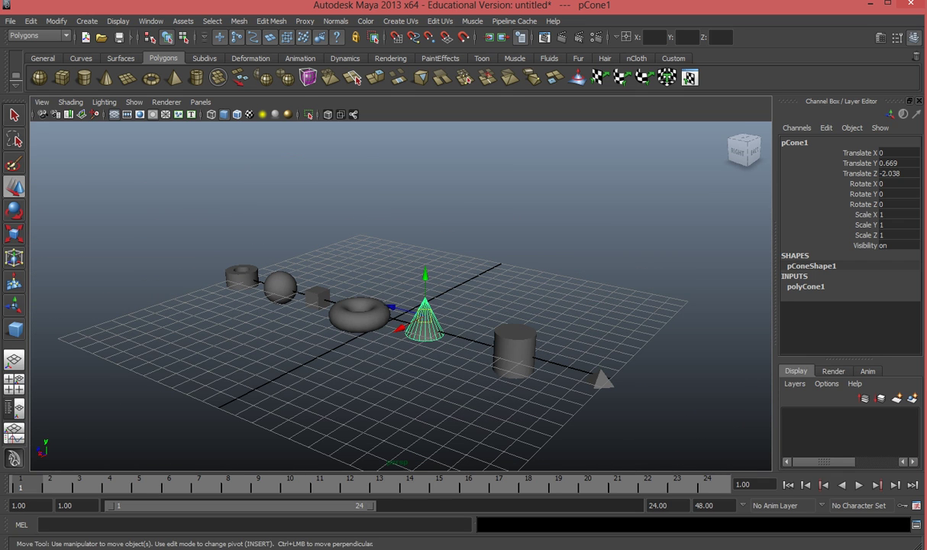
left_click_drag(399, 328, 380, 340)
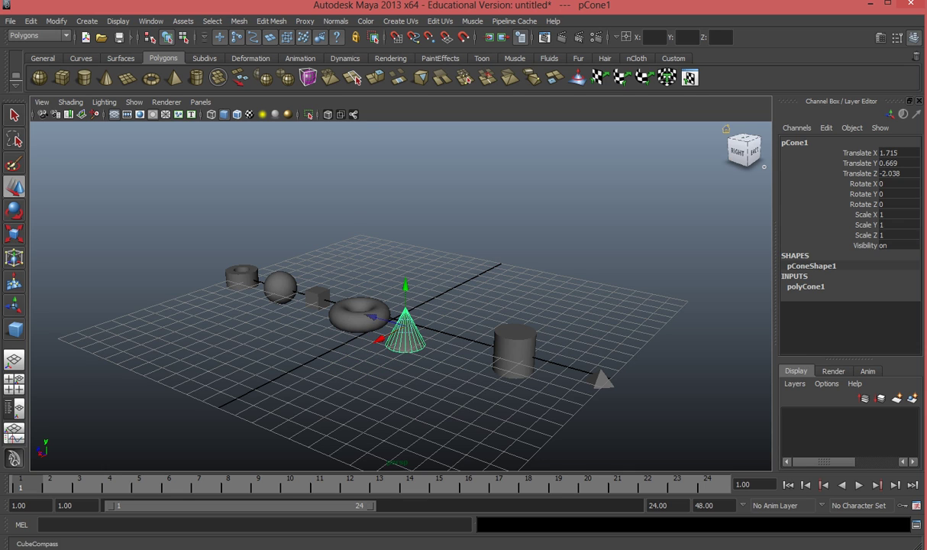
left_click(726, 129)
left_click_drag(478, 299, 379, 258)
left_click_drag(380, 264, 416, 272, "alt")
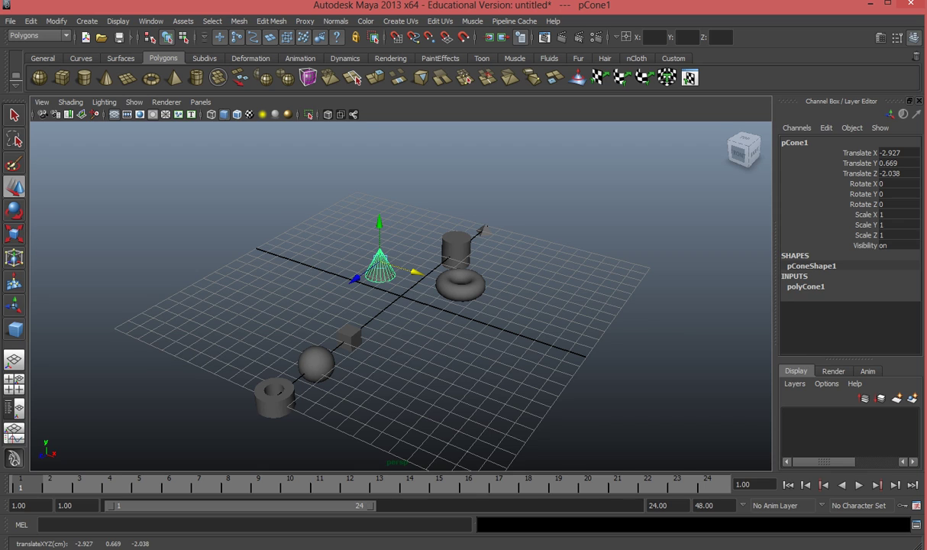
mouse_move(355, 278)
left_mouse_down()
mouse_move(215, 379)
mouse_move(398, 247)
mouse_move(275, 338)
mouse_move(381, 258)
mouse_move(285, 327)
mouse_move(342, 287)
left_mouse_up()
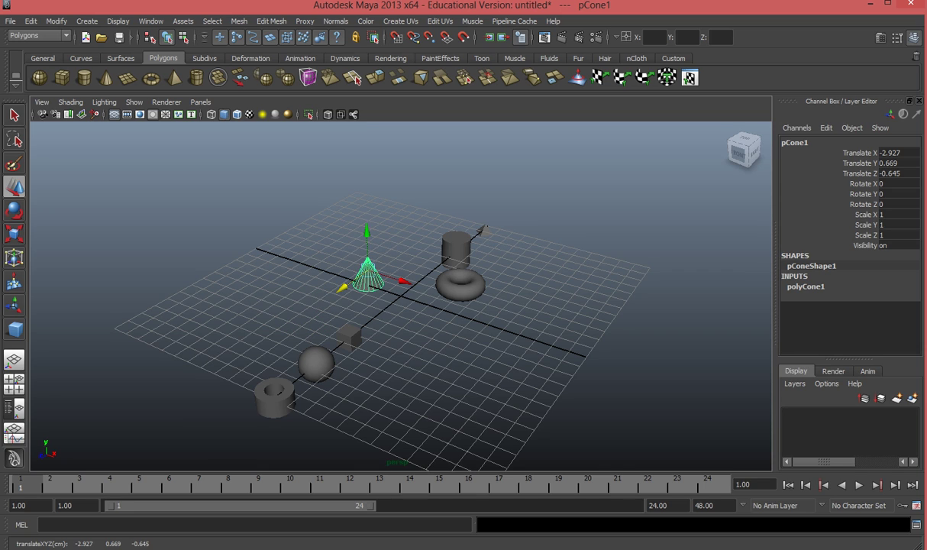
Raise the cone above the grid to Translate Y about 4.05
left_click_drag(366, 231, 366, 181)
scroll(367, 183, "up", 3)
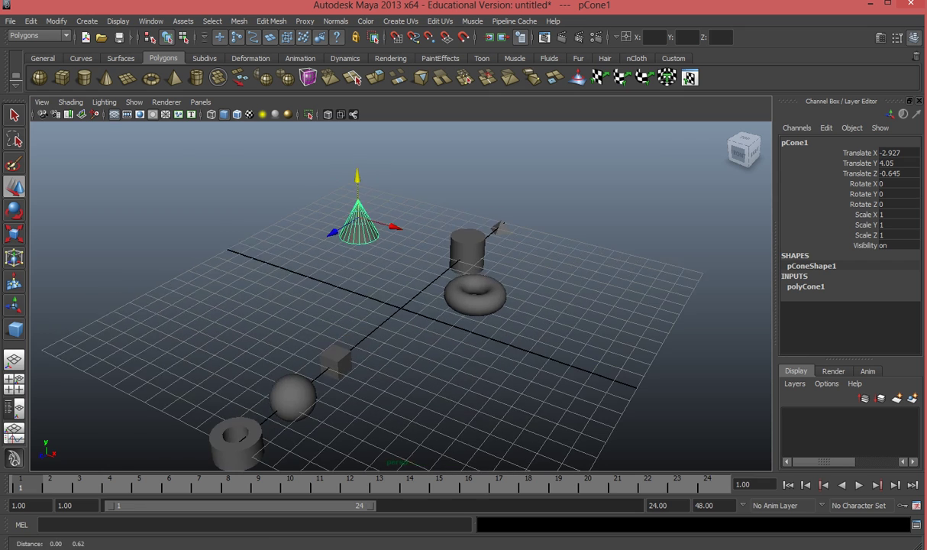
middle_click_drag(367, 183, 366, 239, "alt")
left_click(331, 281)
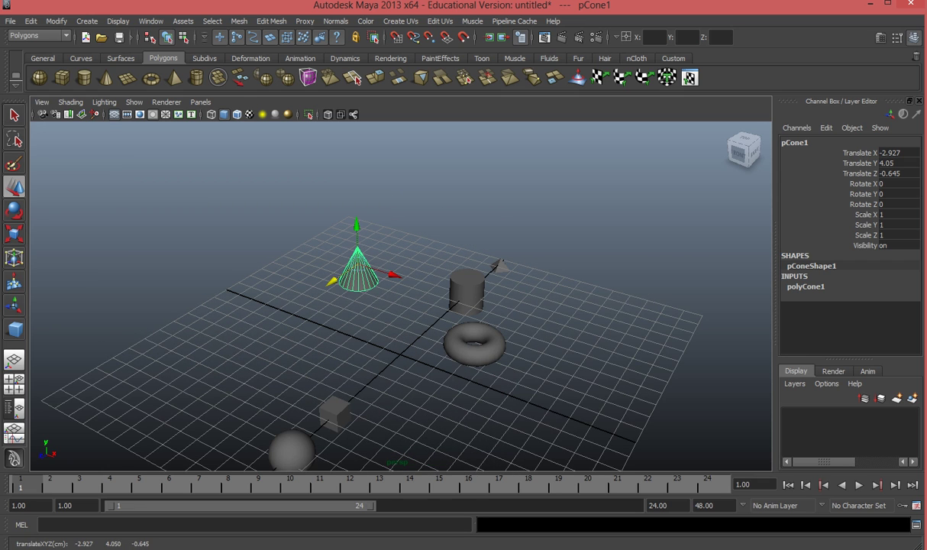
left_click(394, 274)
left_click(331, 281)
Shift the cone to Translate X about -1.26 and Z about 2.5, and lower it to Translate Y about 1.09
left_click_drag(393, 275, 422, 283)
left_click_drag(359, 290, 321, 321)
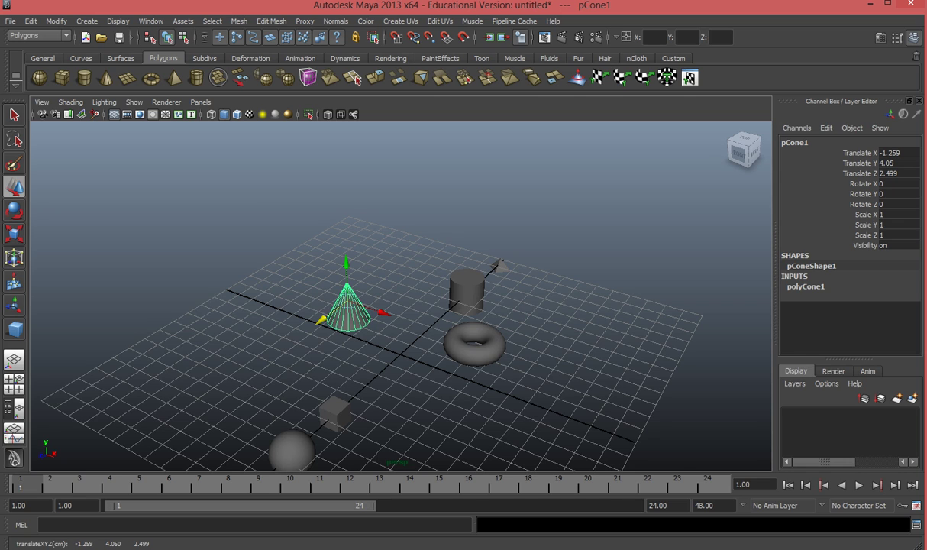
left_click_drag(346, 263, 347, 306)
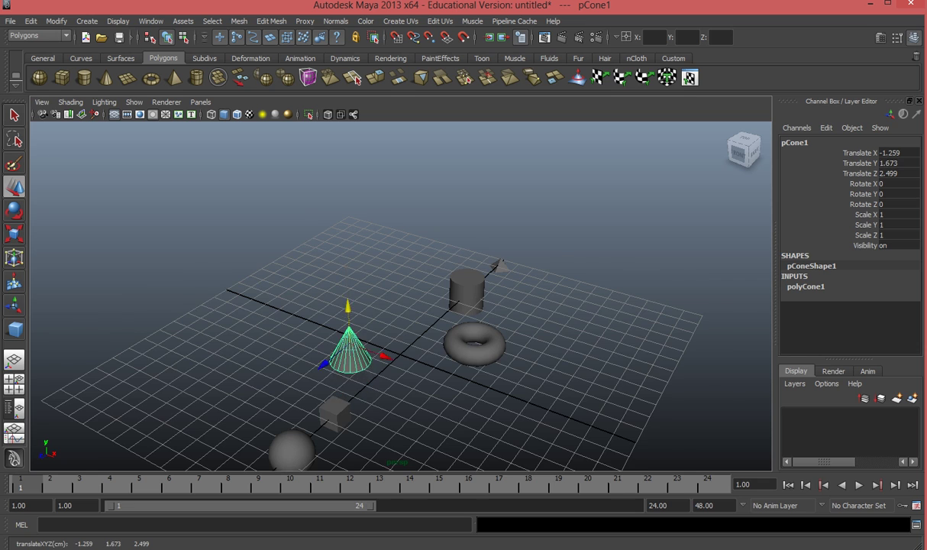
scroll(347, 305, "up", 4)
middle_click_drag(347, 306, 359, 200, "alt")
mouse_move(330, 223)
left_mouse_down()
mouse_move(331, 252)
mouse_move(330, 239)
left_mouse_up()
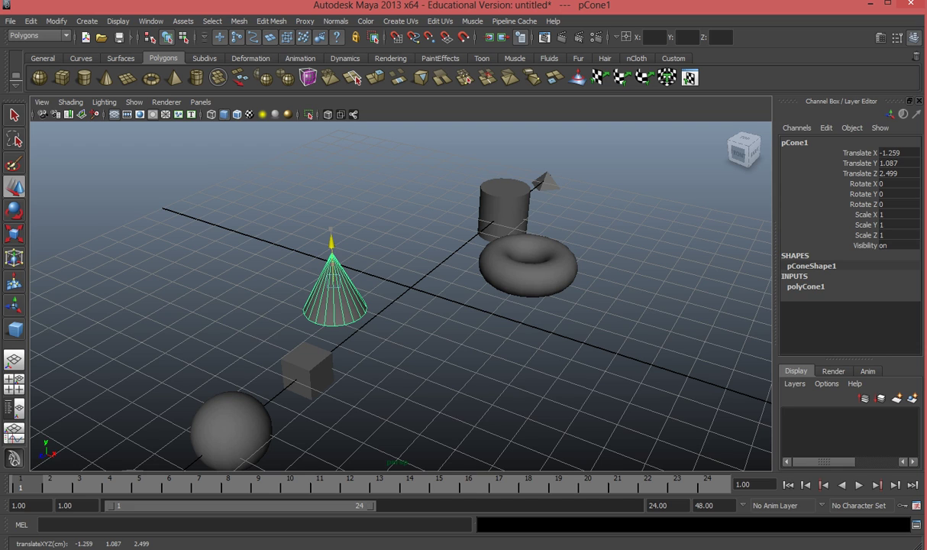
Move the cone freely in the view plane to about X -4.72, Y 1.07 and Z 0.06
left_click_drag(332, 285, 295, 224)
middle_click_drag(295, 225, 274, 270, "alt")
left_click_drag(275, 270, 244, 277, "alt")
middle_click_drag(244, 276, 247, 296, "alt")
left_click_drag(248, 296, 222, 243, "alt")
Check the cone from the right and front views, and lower it to Translate Y about 1.0
left_click(744, 147)
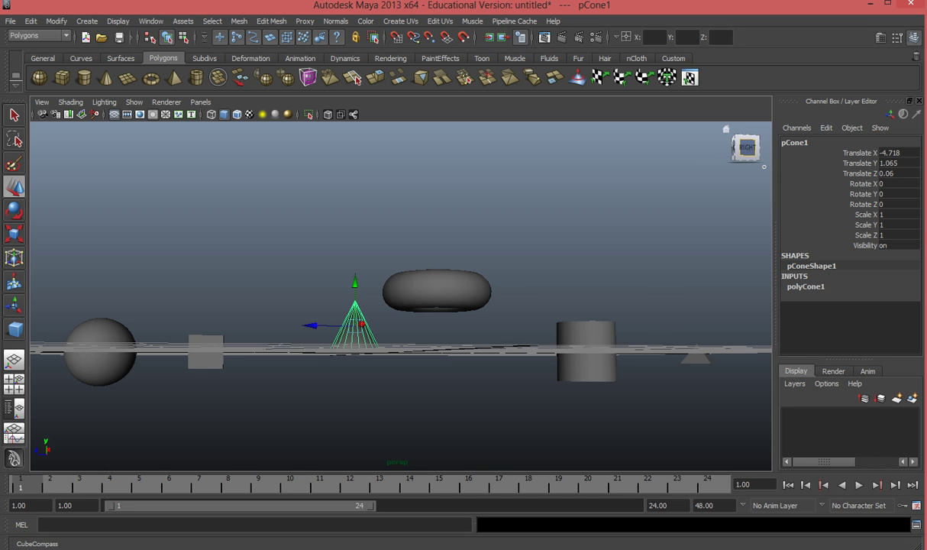
scroll(401, 296, "down", 10)
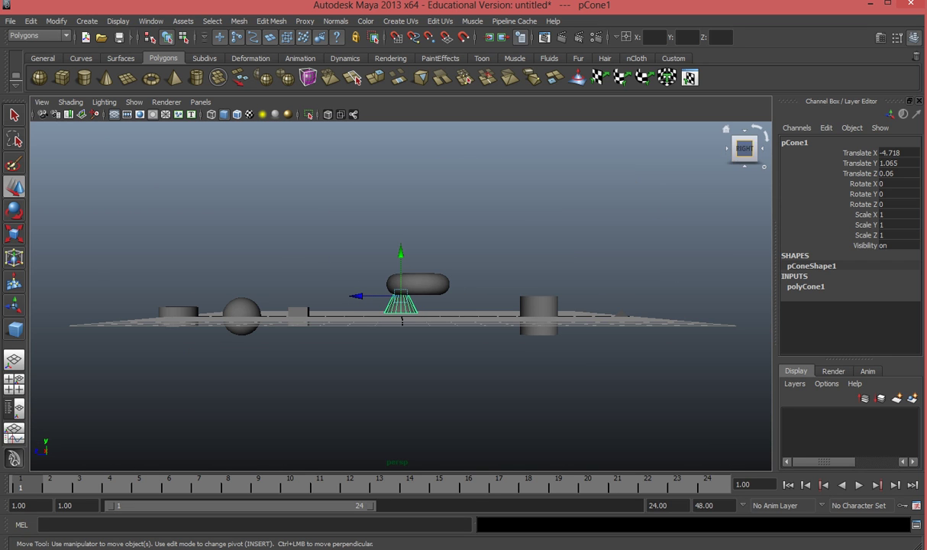
left_click(727, 149)
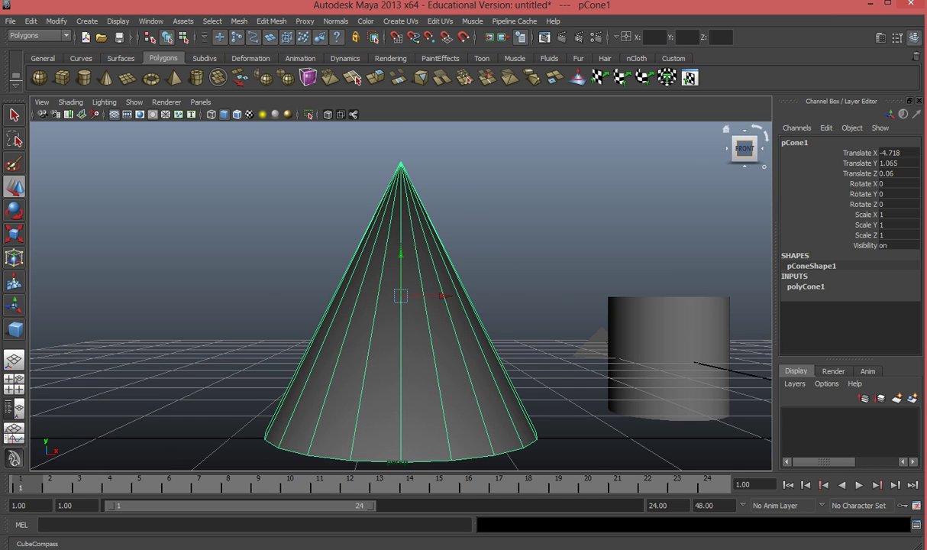
scroll(401, 296, "down", 2)
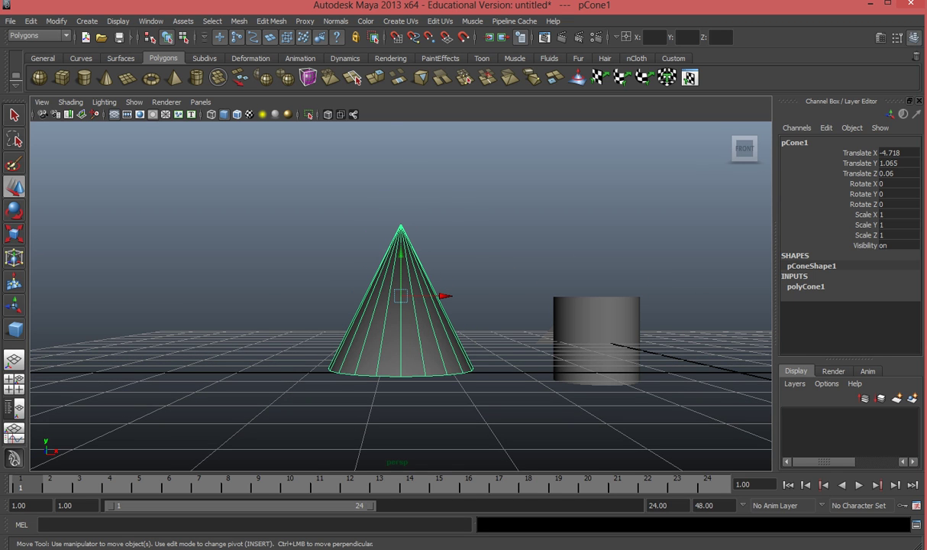
left_click_drag(401, 252, 400, 257)
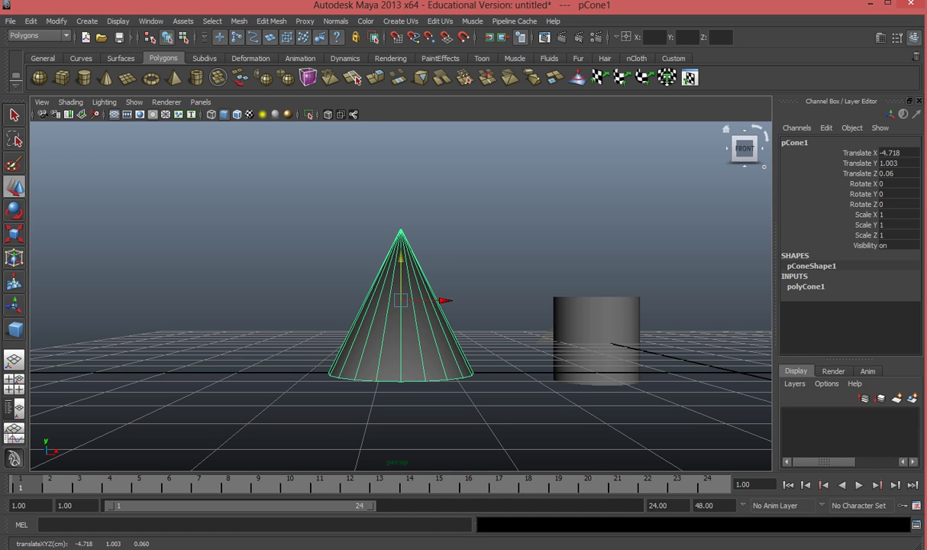
From an angled perspective view, move the cone along X to about -2.47 and along Z to about 2.22
left_click(731, 138)
scroll(401, 305, "down", 4)
left_click_drag(412, 305, 370, 294, "alt")
middle_click_drag(370, 294, 370, 301, "alt")
key("q")
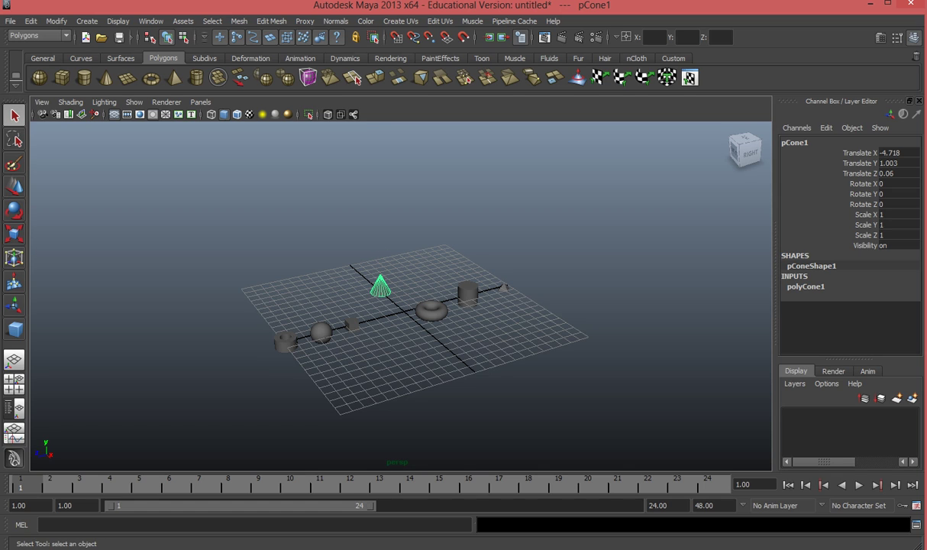
key("w")
left_click_drag(400, 300, 411, 310)
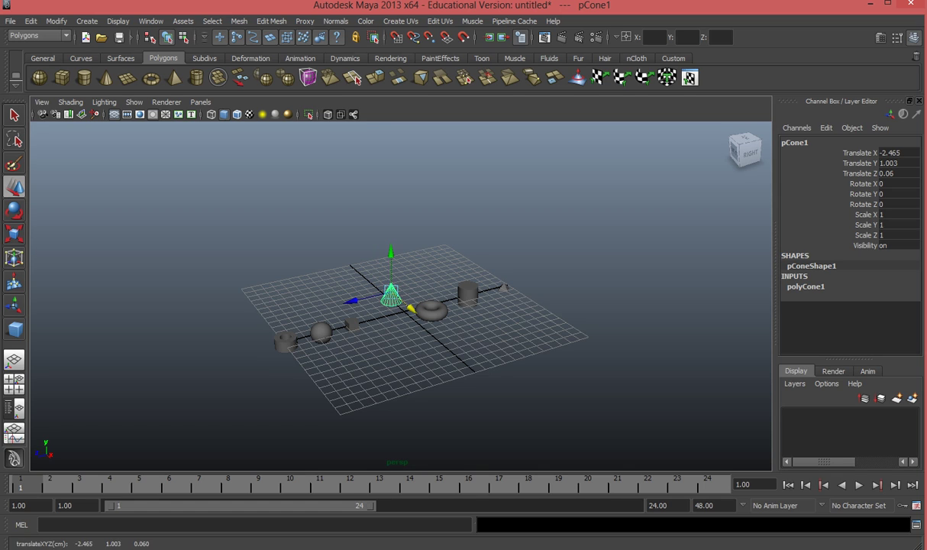
left_click_drag(352, 301, 371, 300)
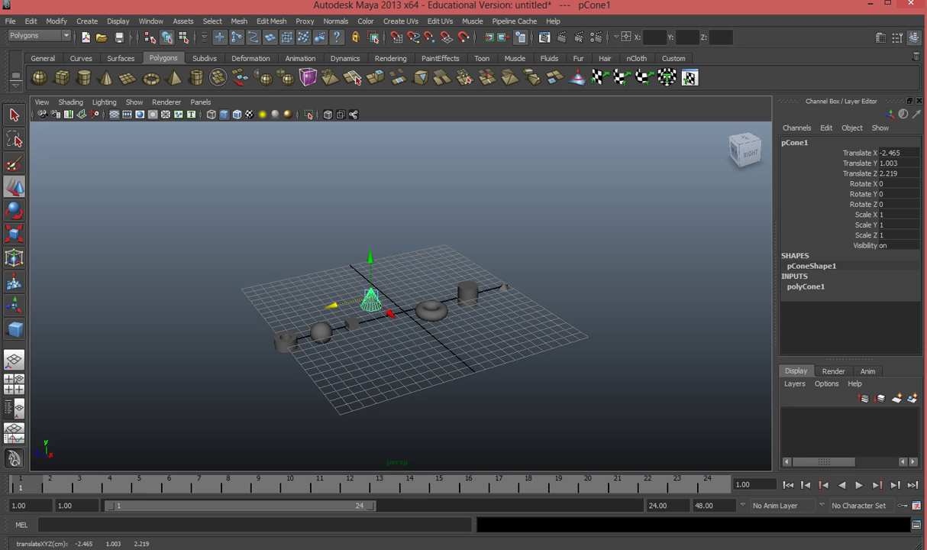
Activate the Rotate tool, select the polygon cube and bring it close up near the centre of the view
key("e")
scroll(401, 294, "up", 5)
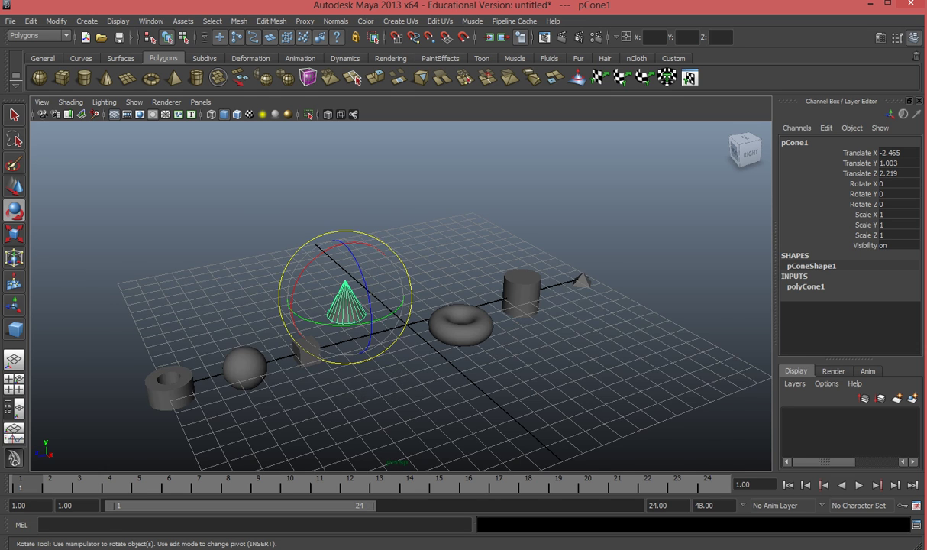
left_click(547, 292)
left_click(283, 366)
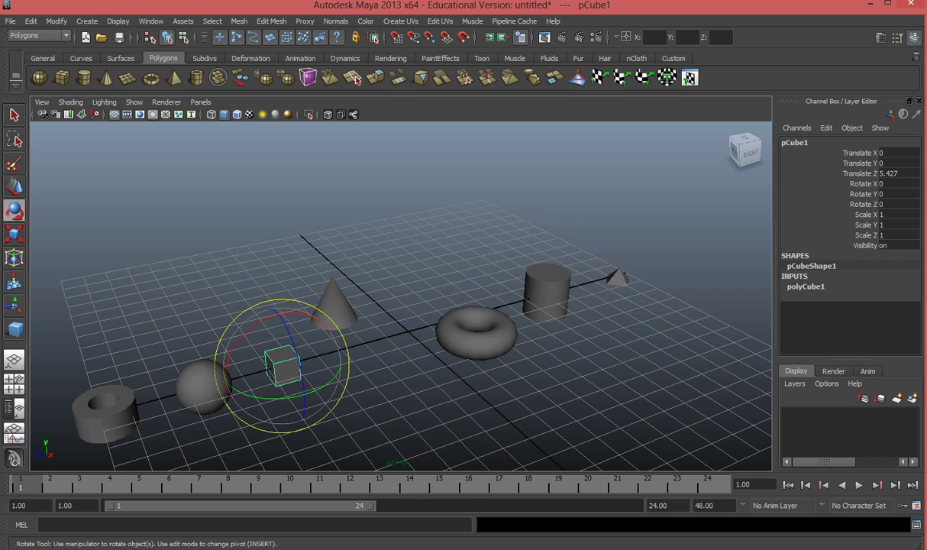
middle_click_drag(284, 365, 443, 309, "alt")
scroll(424, 316, "up", 3)
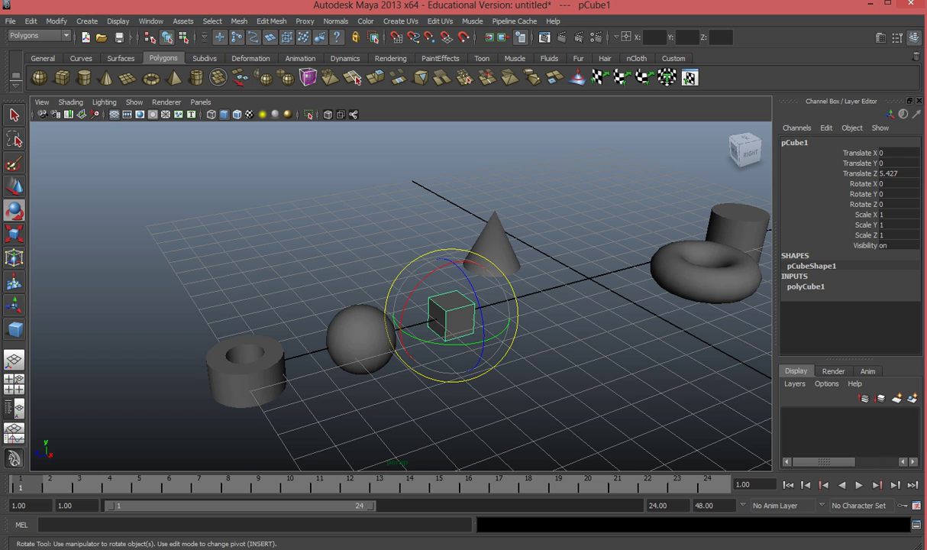
Try free rotations of the cube inside the rotate manipulator and undo them
left_click_drag(419, 258, 511, 285)
key("ctrl+z")
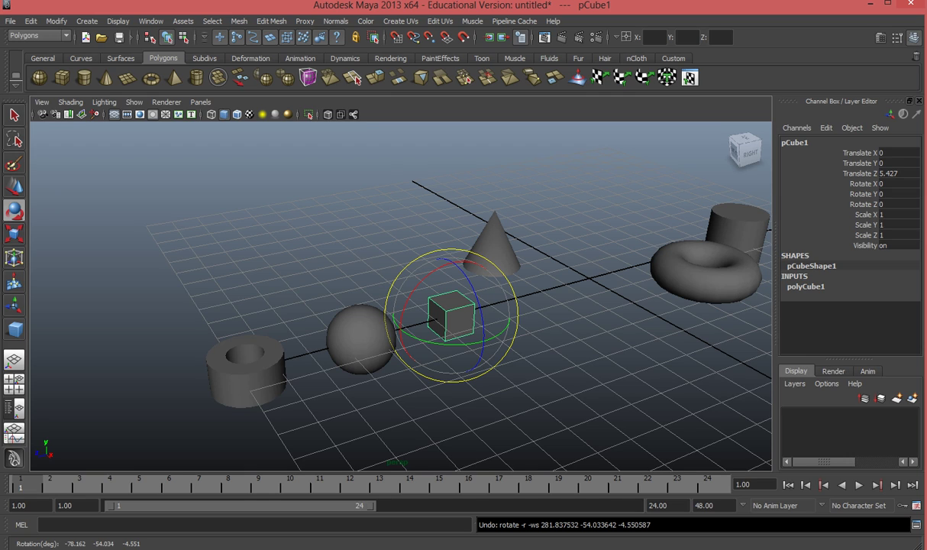
left_click_drag(429, 273, 473, 290)
key("ctrl+z")
key("ctrl+z")
Try rotating the cube about its Y axis to about 62 degrees and on several axes at once, undoing the rotations
left_click_drag(481, 341, 460, 341)
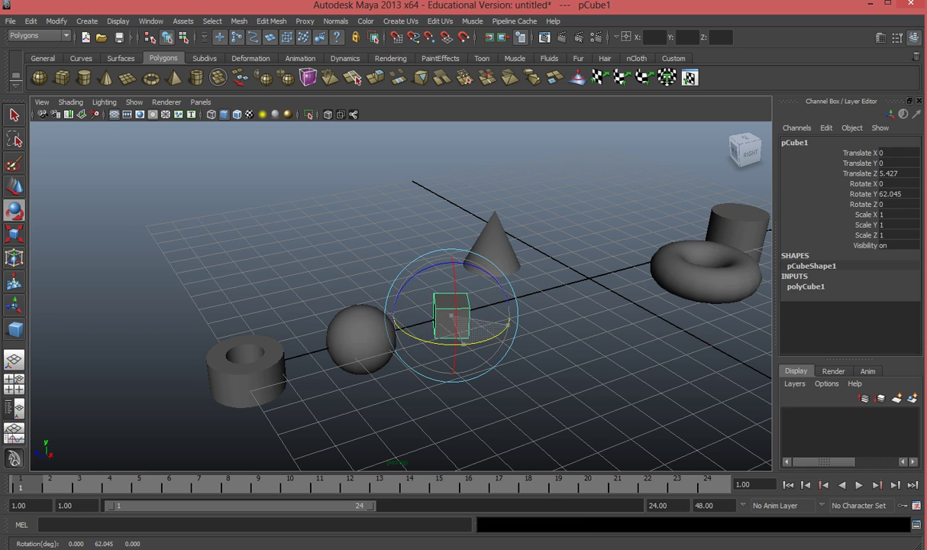
key("ctrl+z")
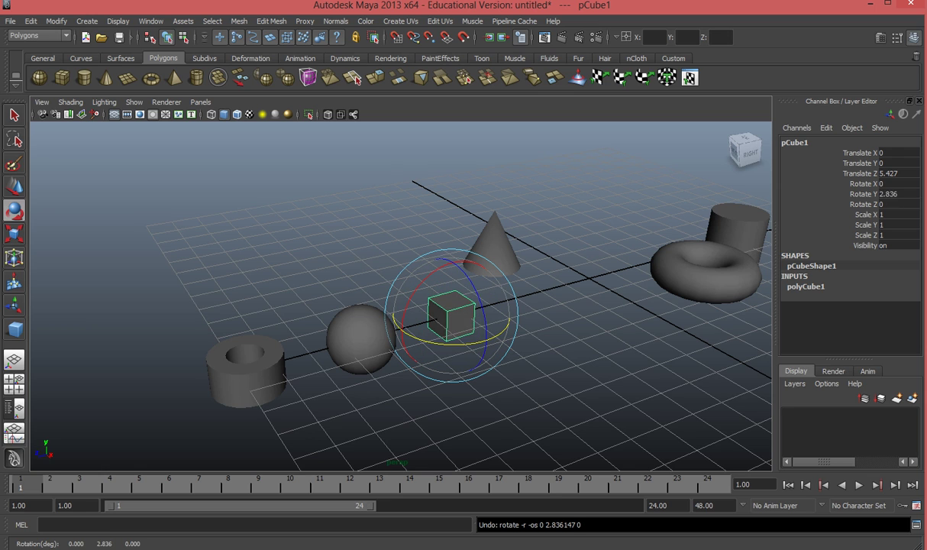
left_click_drag(466, 344, 440, 344)
key("ctrl+z")
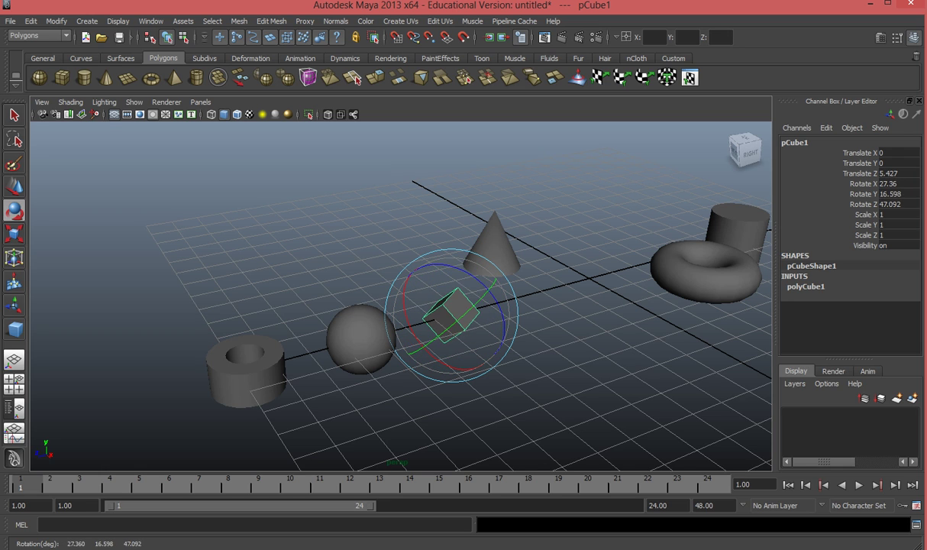
left_click_drag(458, 288, 480, 311)
key("ctrl+z")
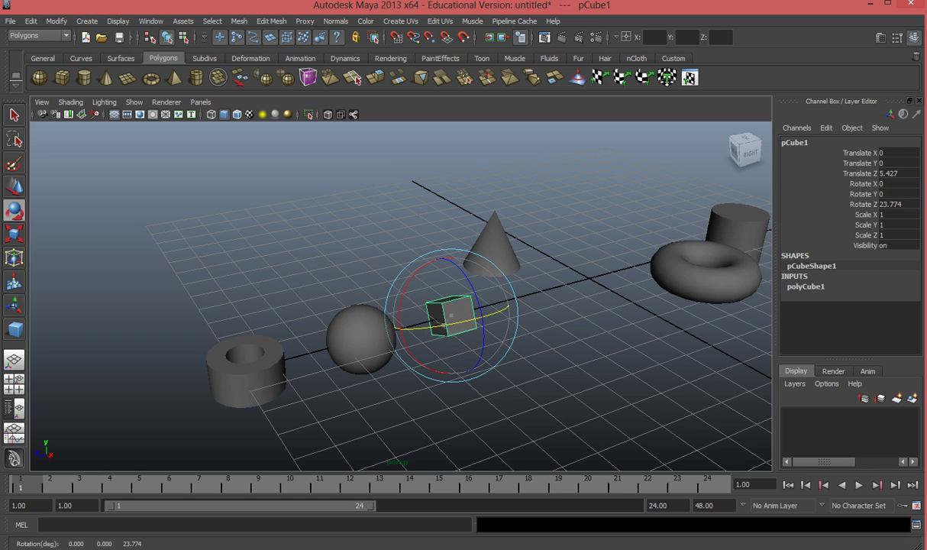
Try further free and single-axis rotations of the cube, and undo them all until it is unrotated
left_click_drag(450, 315, 463, 303)
left_click_drag(501, 345, 485, 362)
key("ctrl+z")
key("ctrl+z")
key("ctrl+z")
key("ctrl+z")
key("ctrl+z")
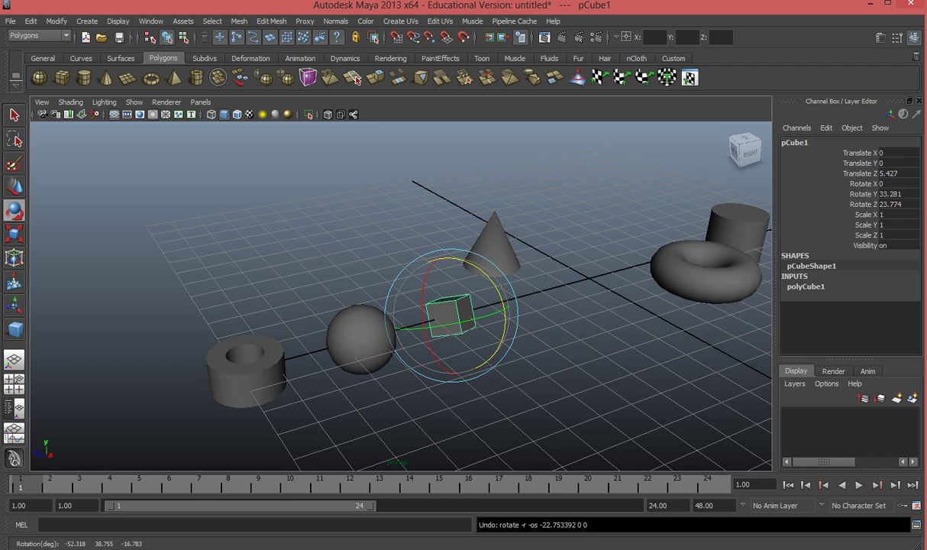
key("ctrl+z")
Try rotating the cube about Z to about 86 degrees and about its other two axes, and undo the rotations
left_click(452, 316)
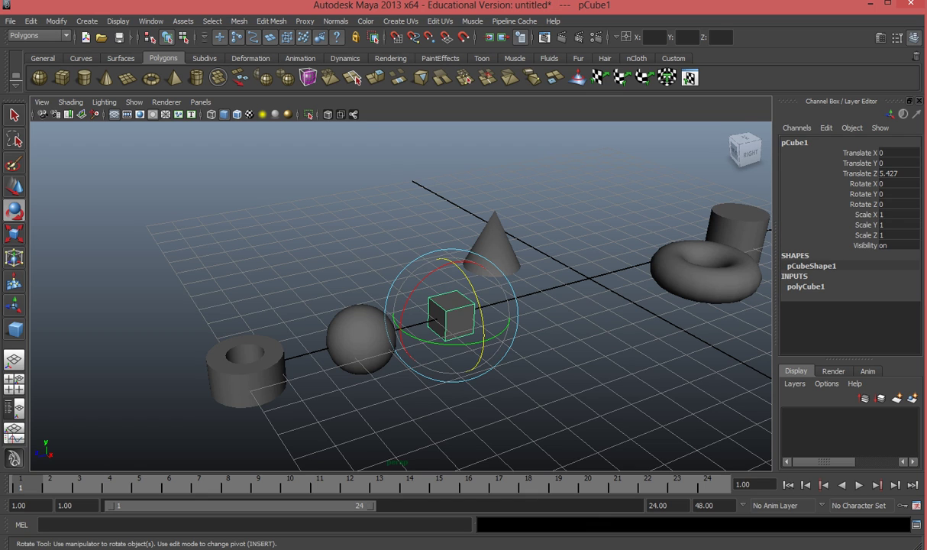
left_click_drag(483, 329, 468, 278)
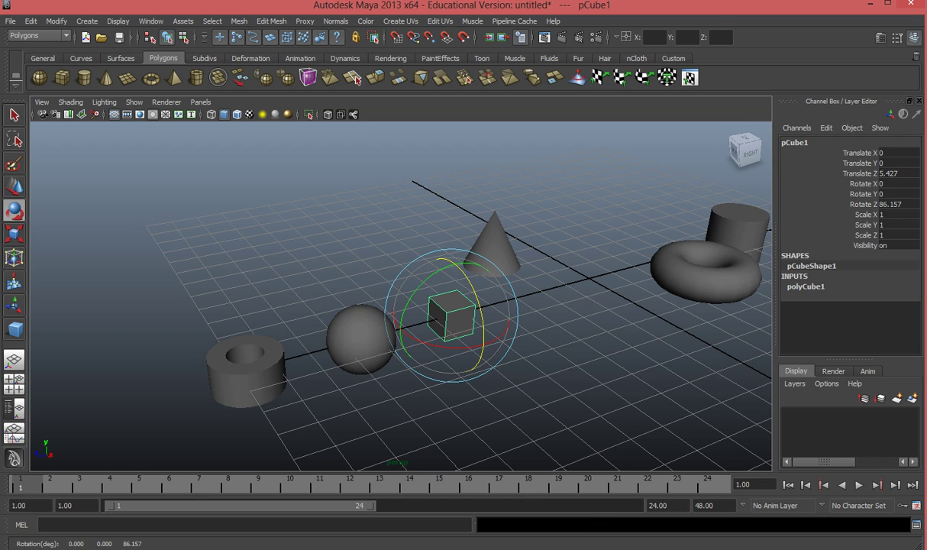
left_click_drag(414, 293, 449, 266)
left_click_drag(424, 315, 463, 340)
key("ctrl+z")
key("ctrl+z")
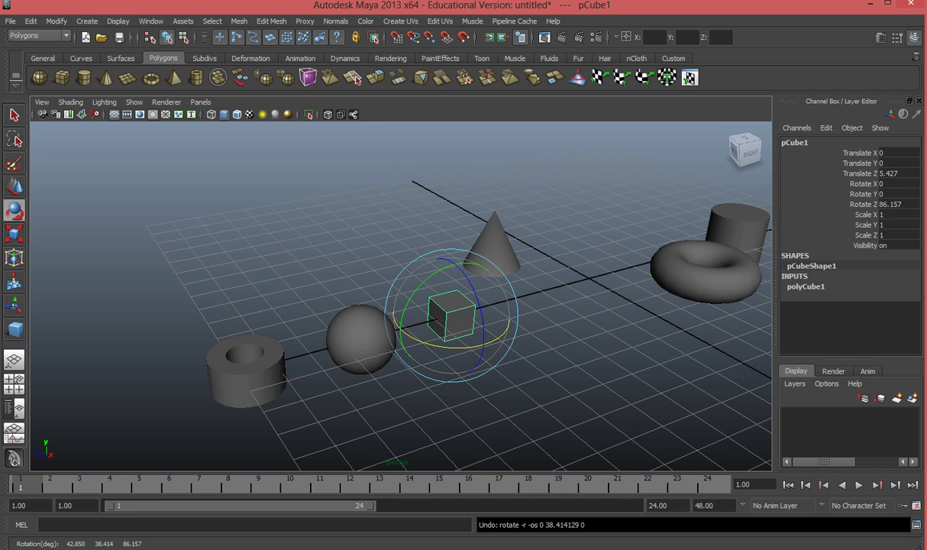
key("ctrl+z")
key("ctrl+z")
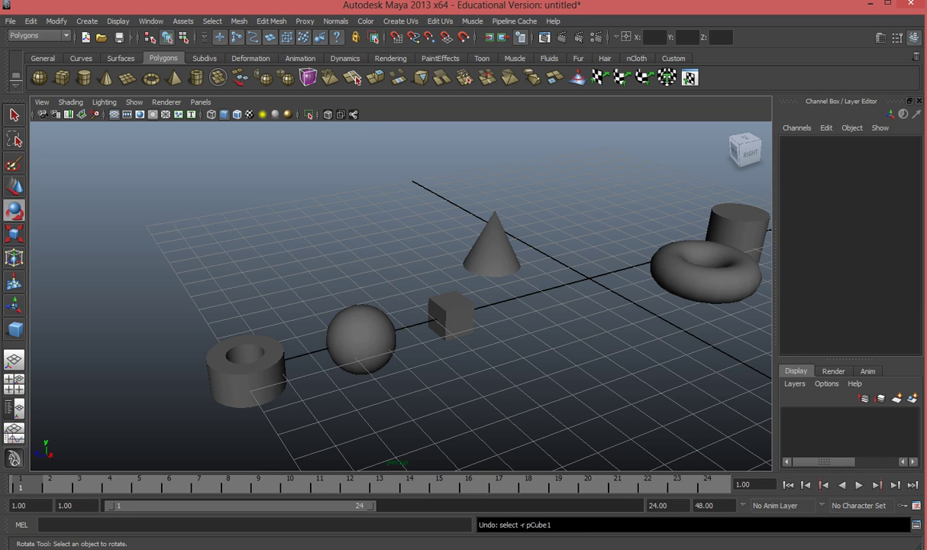
Select the cube and step back and forth through the recent object selections with undo and redo
left_click(451, 316)
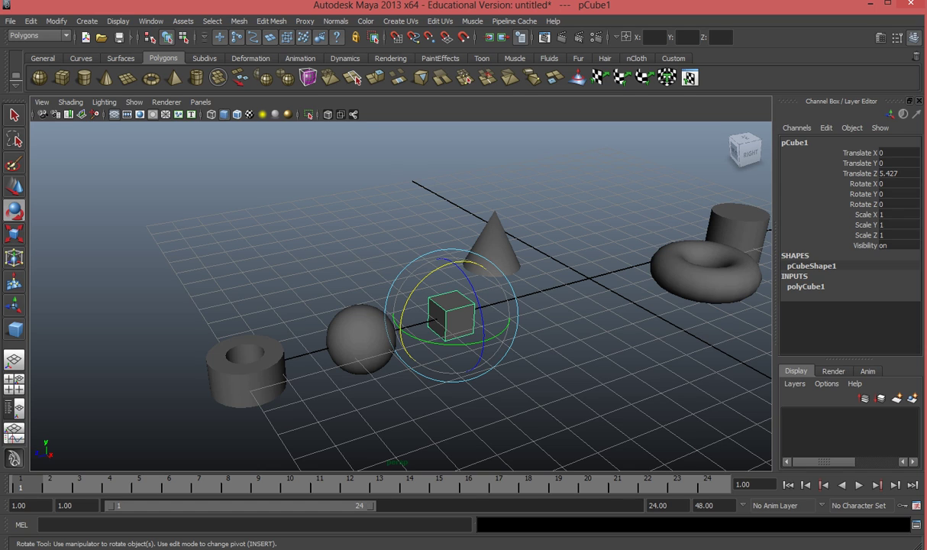
key("ctrl+z")
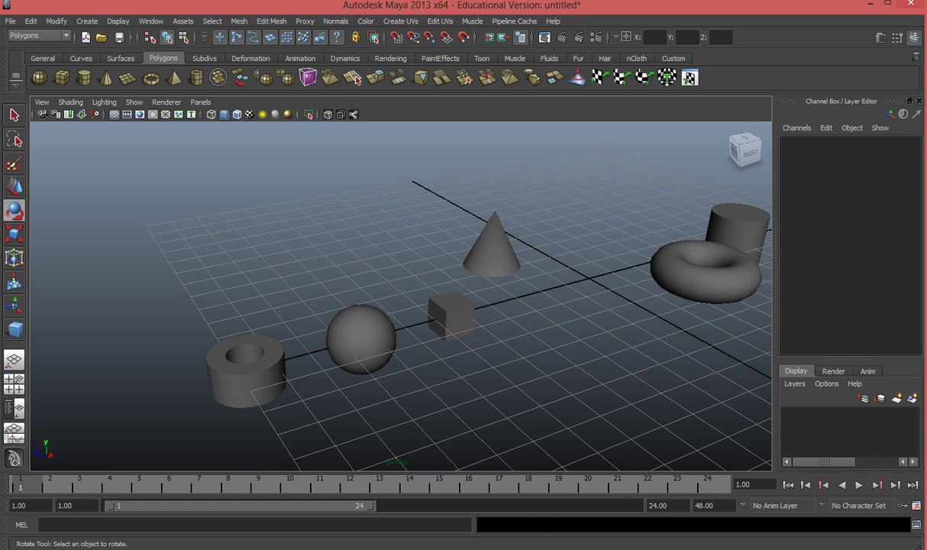
key("ctrl+z")
key("ctrl+z")
key("ctrl+z")
key("ctrl+z")
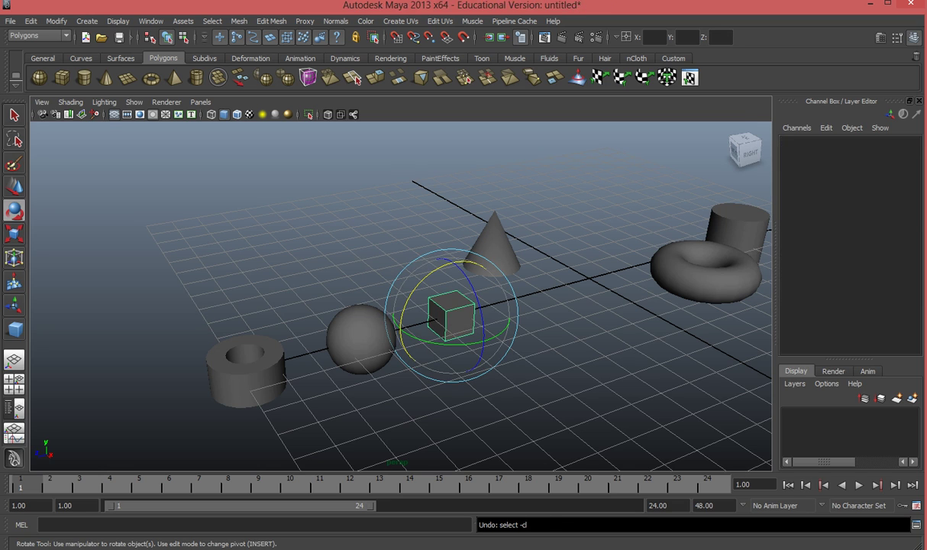
key("ctrl+y")
key("ctrl+z")
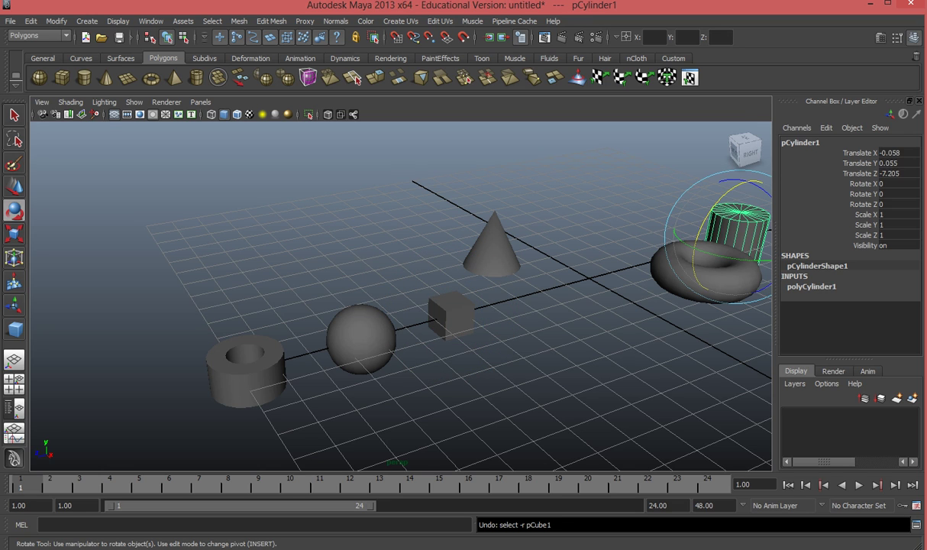
key("ctrl+y")
key("ctrl+z")
key("shift+z")
Try rotating the cube freely and about Z to about -64.4 degrees, undoing each rotation
left_click_drag(445, 296, 455, 334)
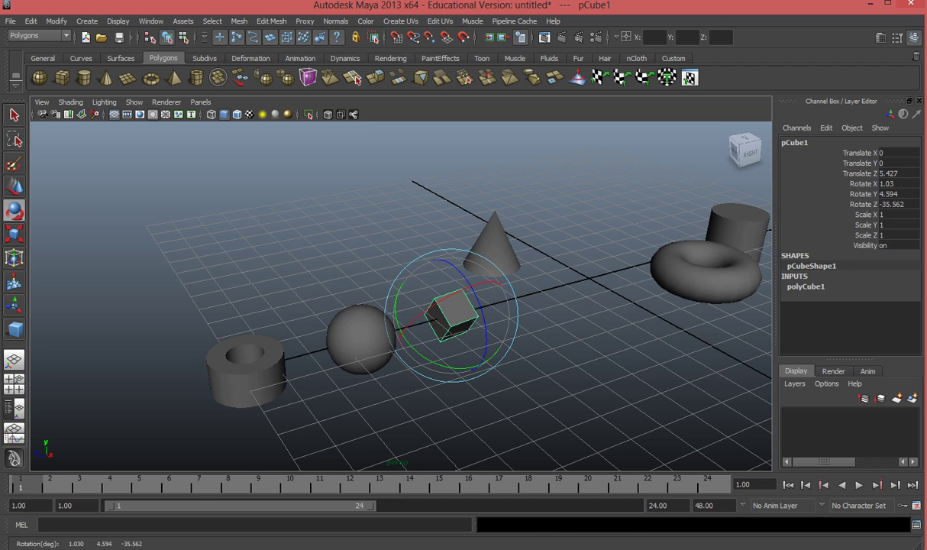
key("ctrl+z")
left_click_drag(471, 282, 483, 329)
key("ctrl+z")
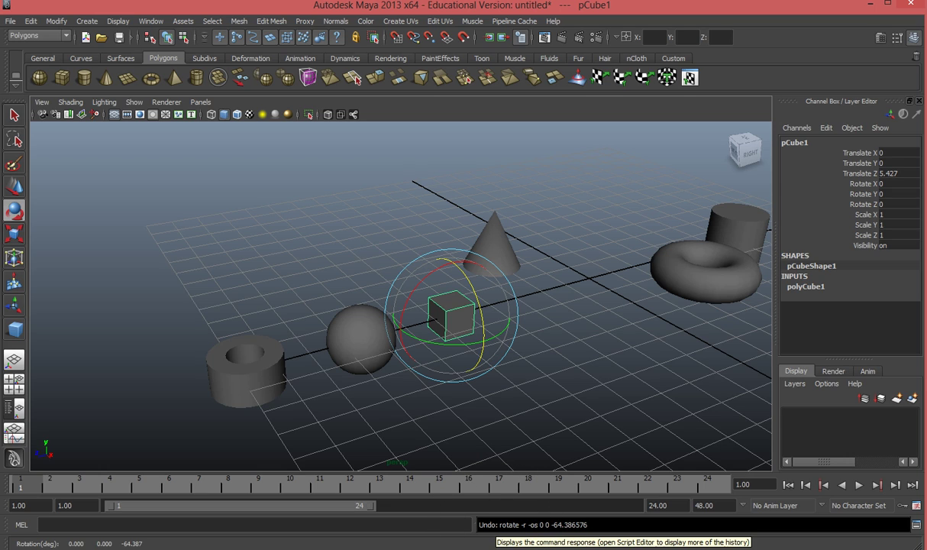
Undo the cube's selection and restore it with redo
key("ctrl+z")
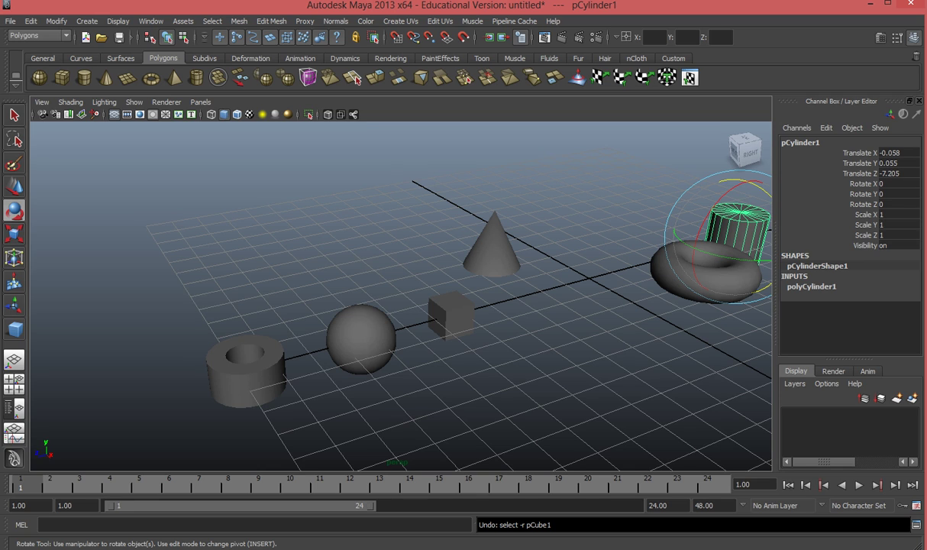
key("shift+z")
key("ctrl+z")
key("shift+z")
Select the cone, the torus and the cylinder in turn, and undo back to the cube's selection
left_click(492, 251)
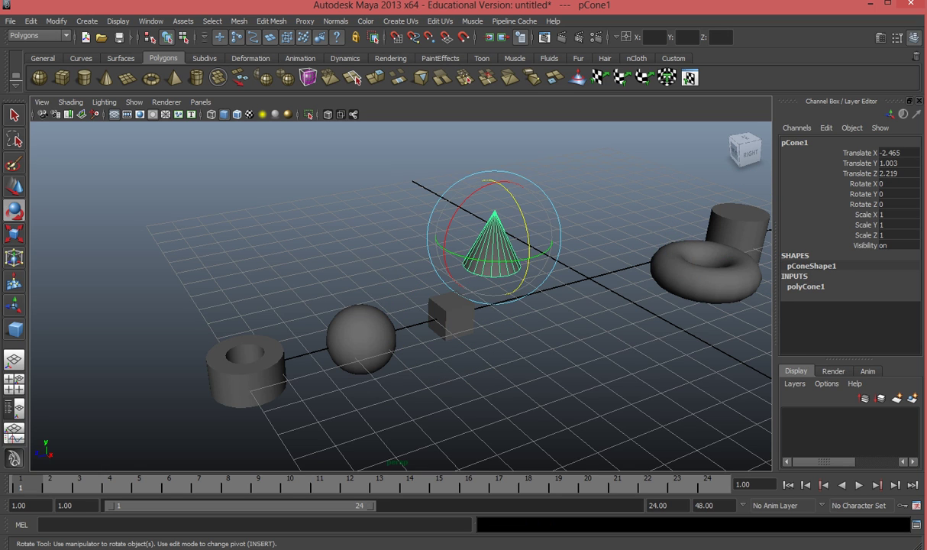
left_click(704, 279)
left_click(737, 224)
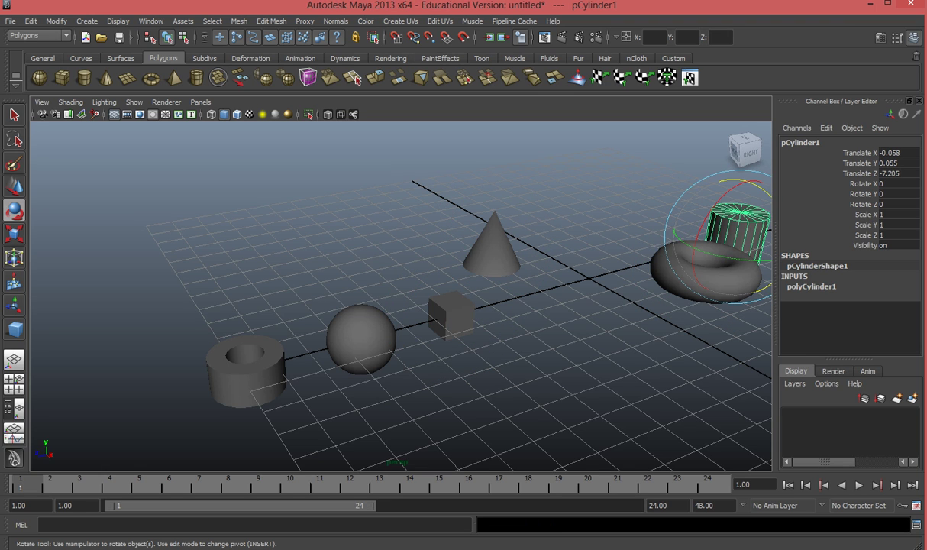
key("shift+z")
key("shift+z")
key("shift+z")
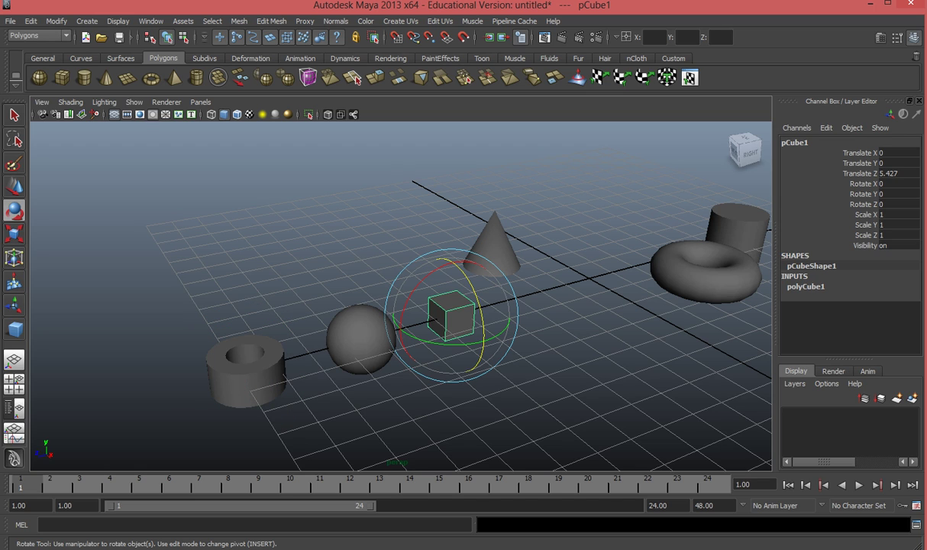
Try rotating the cube on several axes to about X 66.5, Y 29.6 and Z 5.6, and undo the rotations
left_click_drag(477, 296, 427, 311)
left_click_drag(498, 344, 500, 289)
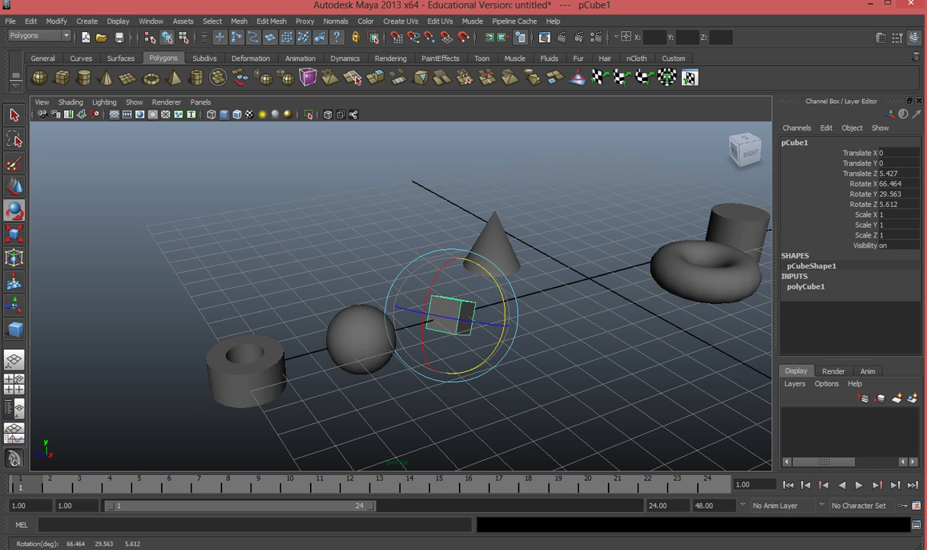
key("ctrl+z")
key("ctrl+z")
key("ctrl+z")
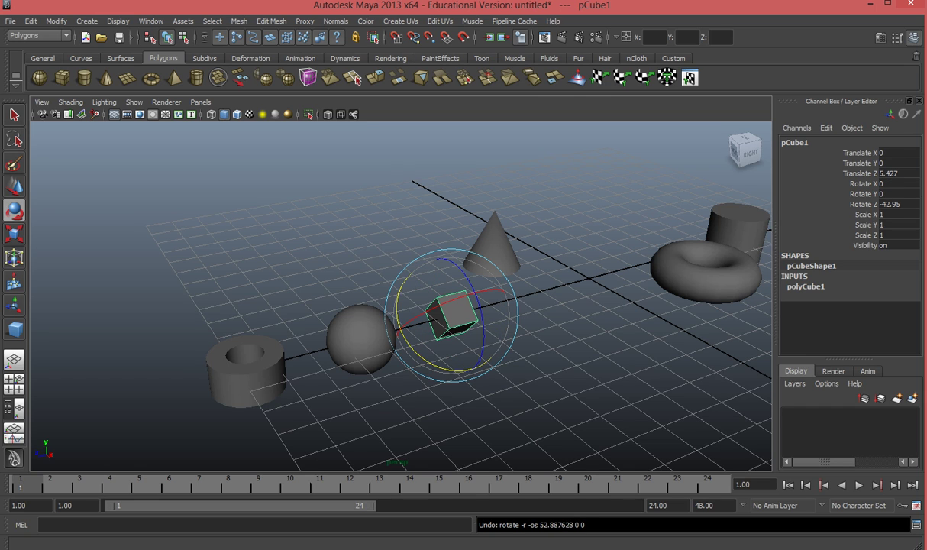
Undo past the cube's selection to the pipe, and redo the selection of the cube
key("ctrl+z")
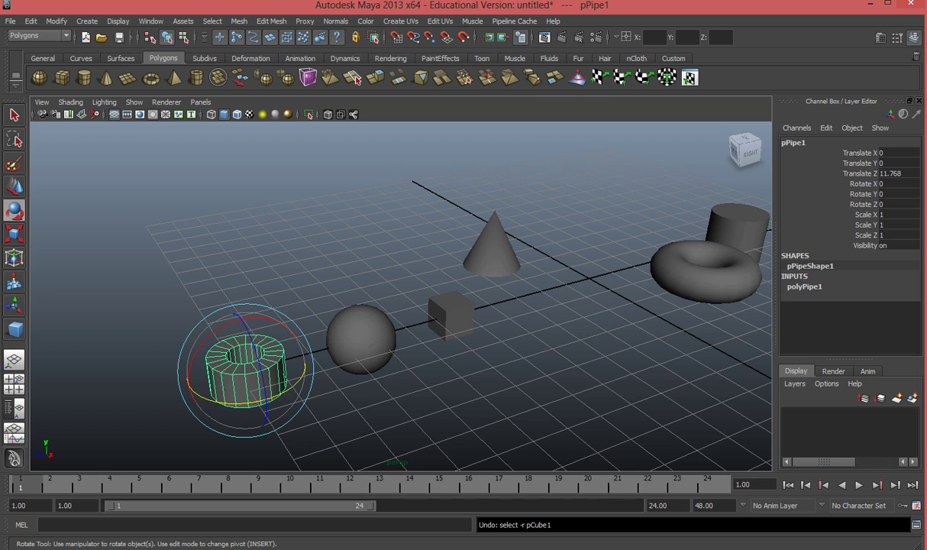
left_click(31, 21)
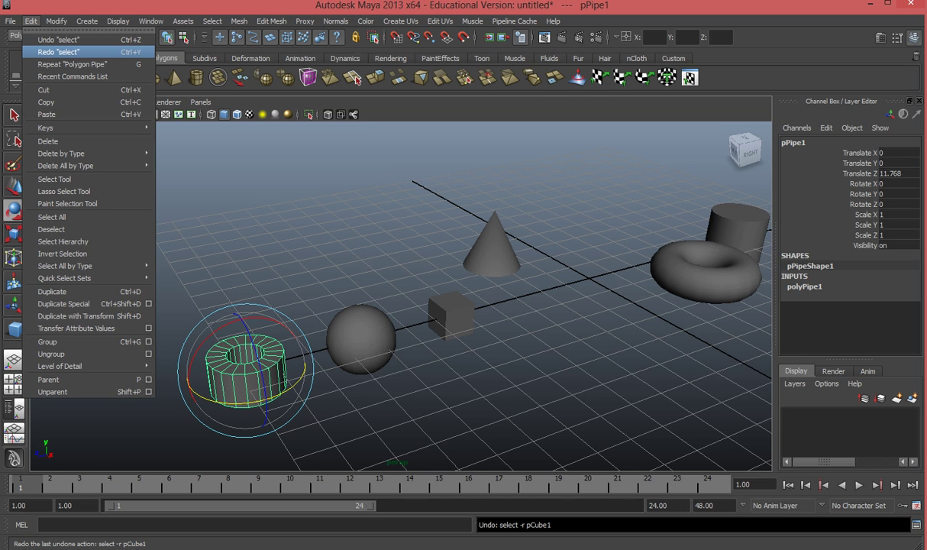
left_click(58, 52)
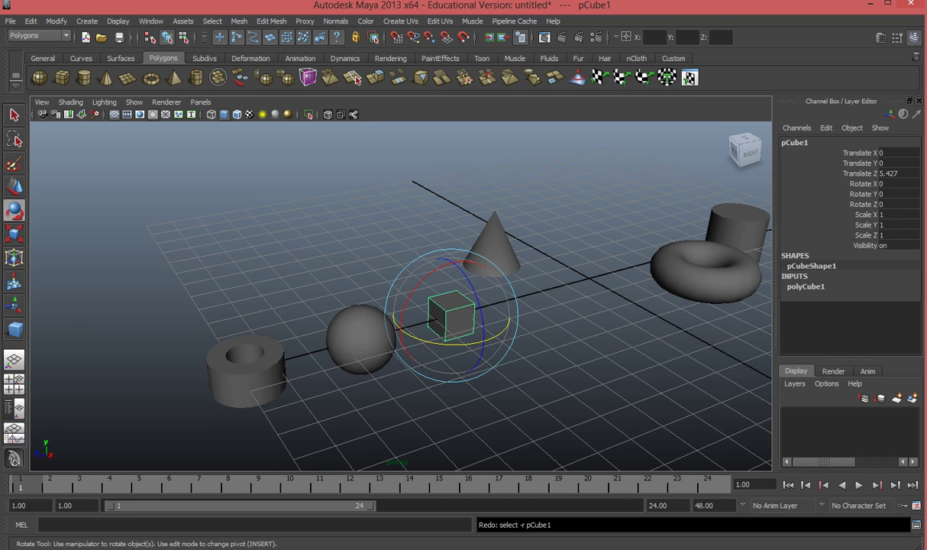
Try drawing a NURBS cube on the grid beside the polygon cube, at about X 2.29 and Z 4.53, and delete it
key("y")
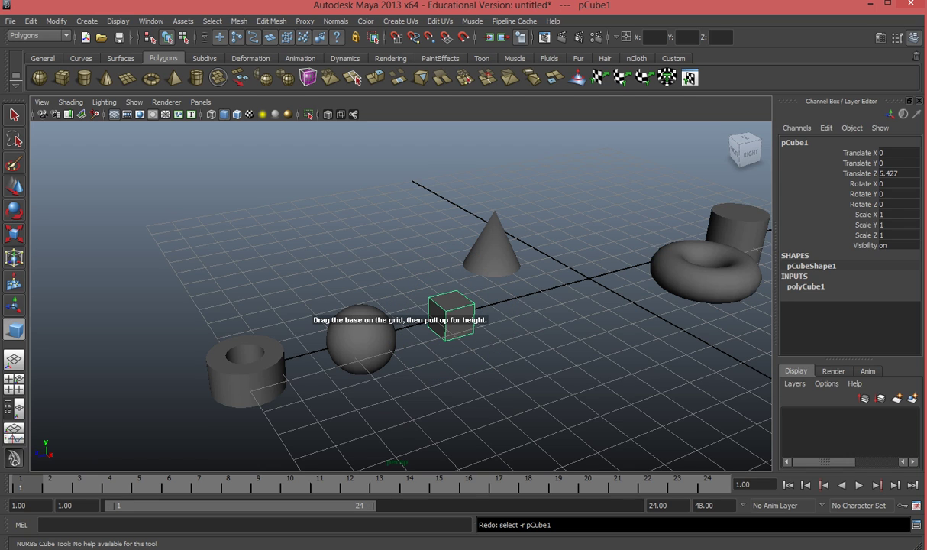
left_click_drag(490, 363, 551, 247)
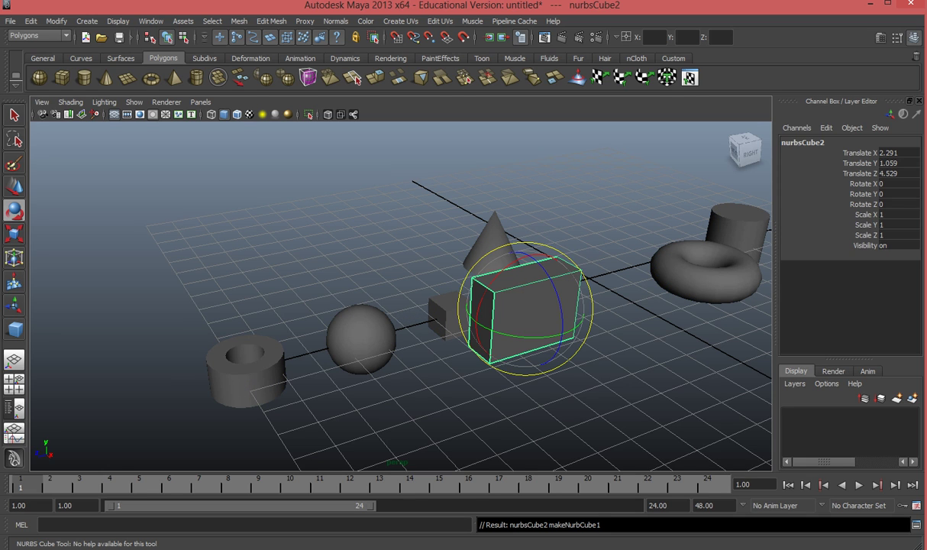
key("Delete")
Reselect the polygon cube for rotation and undo its accidental deselection
left_click(452, 315)
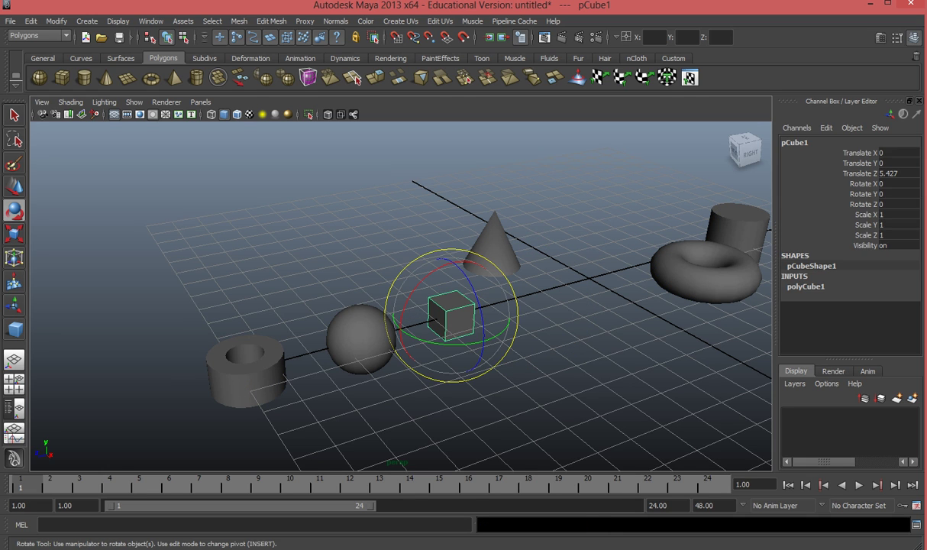
left_click(513, 359)
mouse_move(513, 359)
left_mouse_down("alt")
mouse_move(436, 344)
mouse_move(512, 361)
left_mouse_up("alt")
key("ctrl+z")
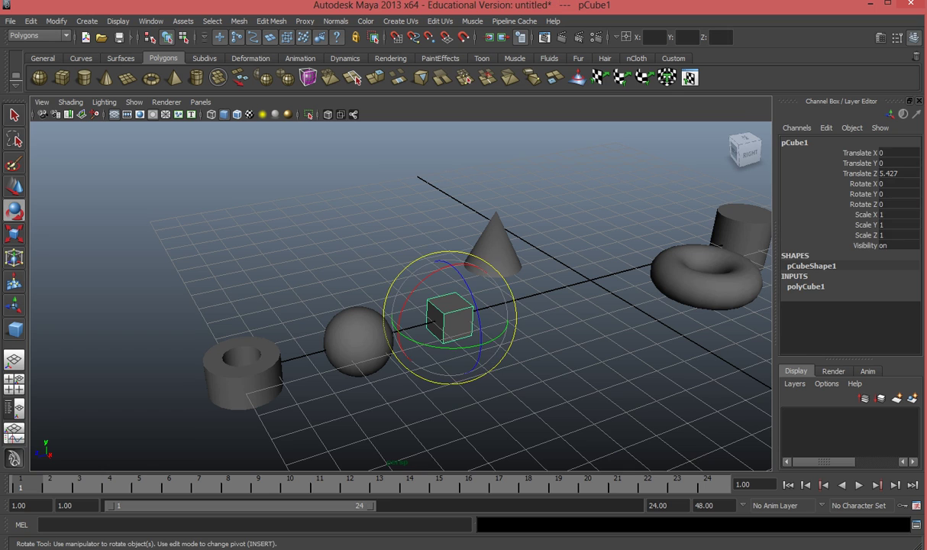
Switch to the Select tool and select the sphere, cube, cone, torus and cylinder one after another
key("q")
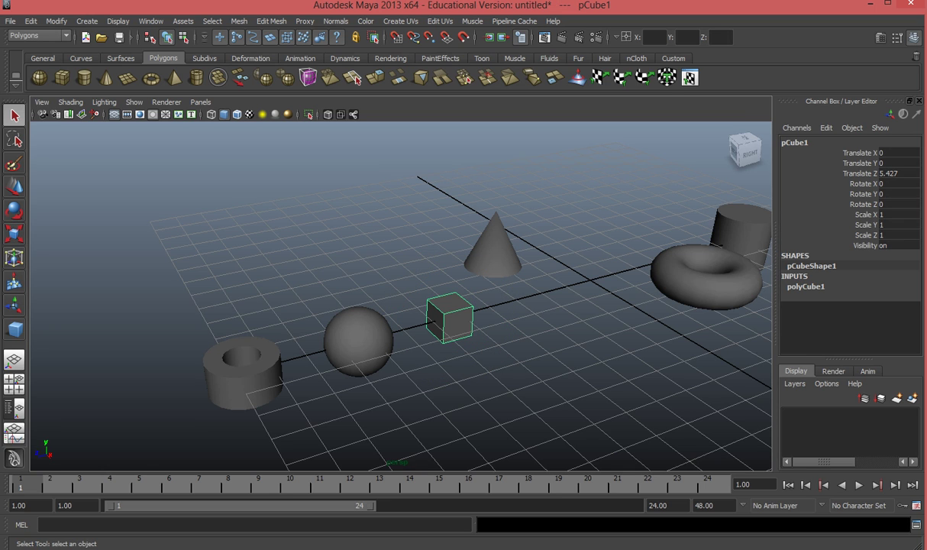
left_click(362, 340)
left_click(451, 319)
left_click(494, 251)
left_click(693, 284)
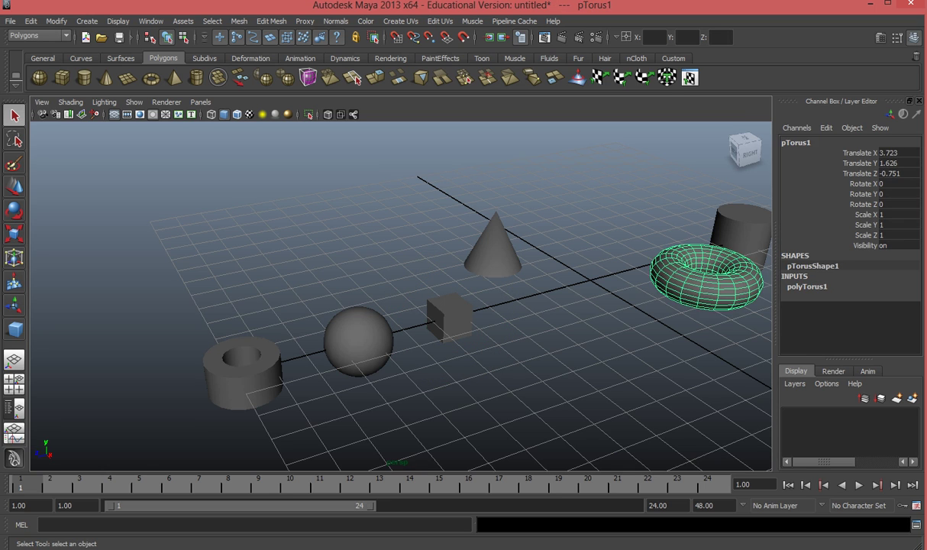
left_click(741, 229)
Undo the selections back to the pipe and move it along X to about 0.78
key("ctrl+z")
key("ctrl+z")
key("ctrl+z")
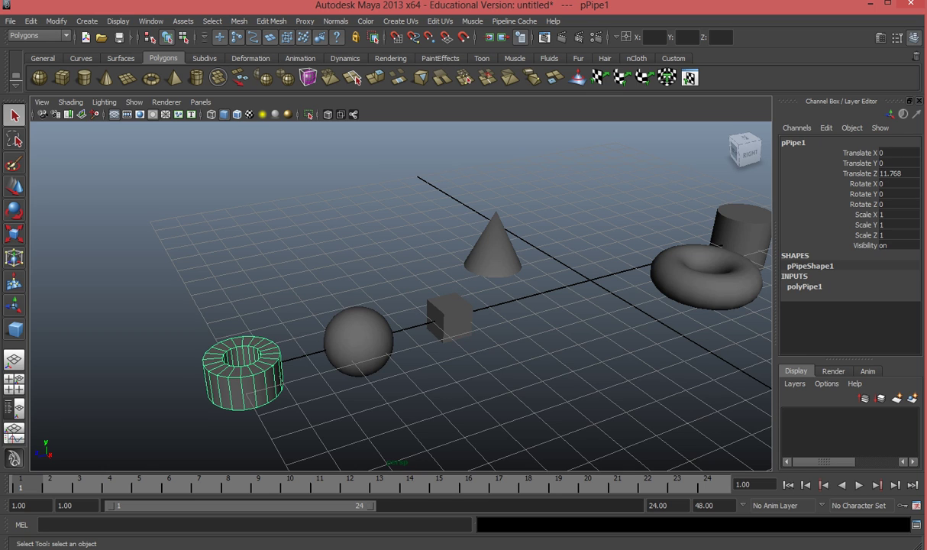
key("w")
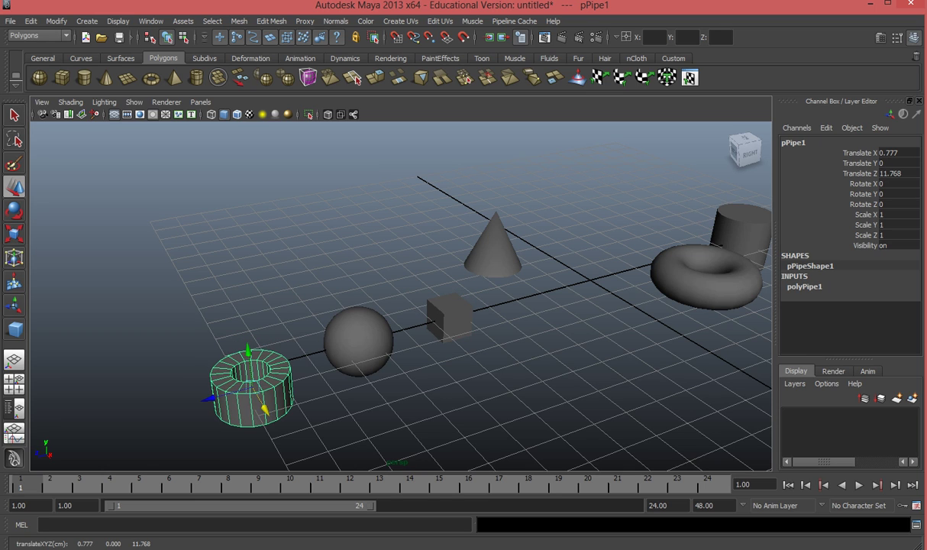
Try moving the pipe to about X -6.9, Y 1.5 and Z 4.7 and rotating it on several axes
left_click_drag(249, 390, 331, 240)
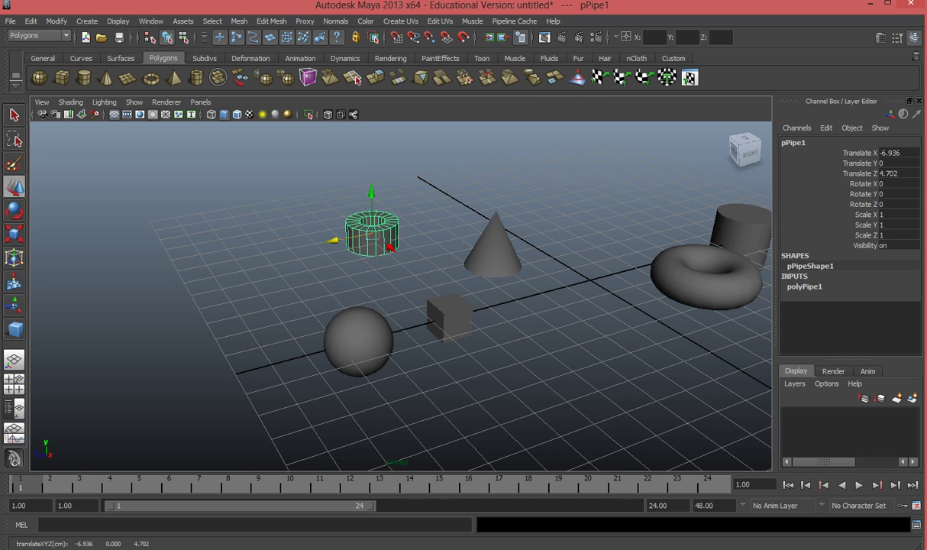
left_click_drag(371, 192, 325, 197)
key("e")
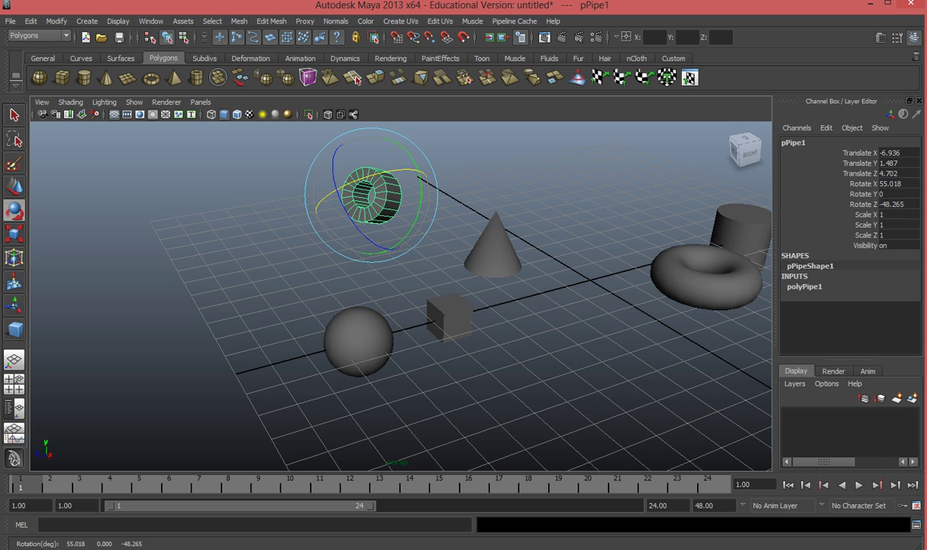
left_click_drag(419, 201, 388, 138)
Undo the pipe's rotations and its moves across and above the grid
key("ctrl+z")
key("ctrl+z")
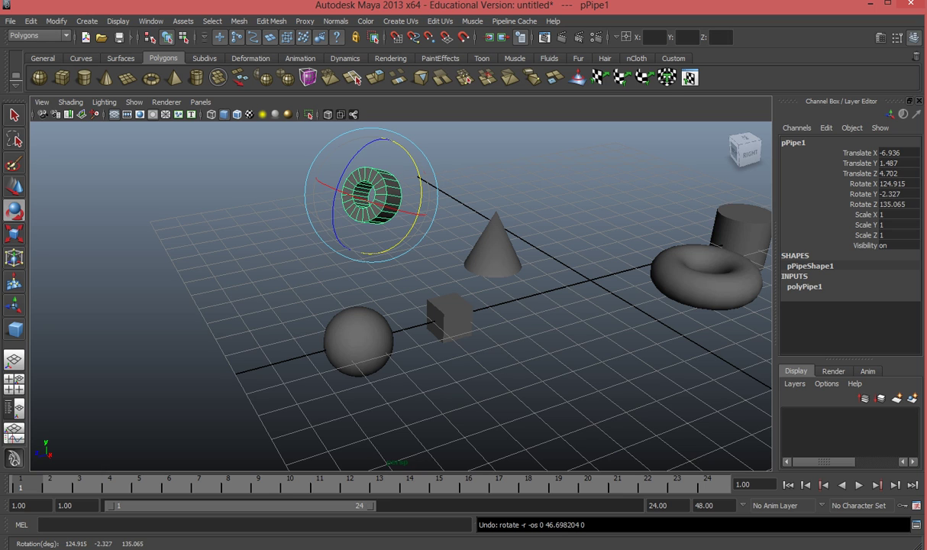
key("ctrl+z")
key("ctrl+z")
key("ctrl+z")
key("ctrl+z")
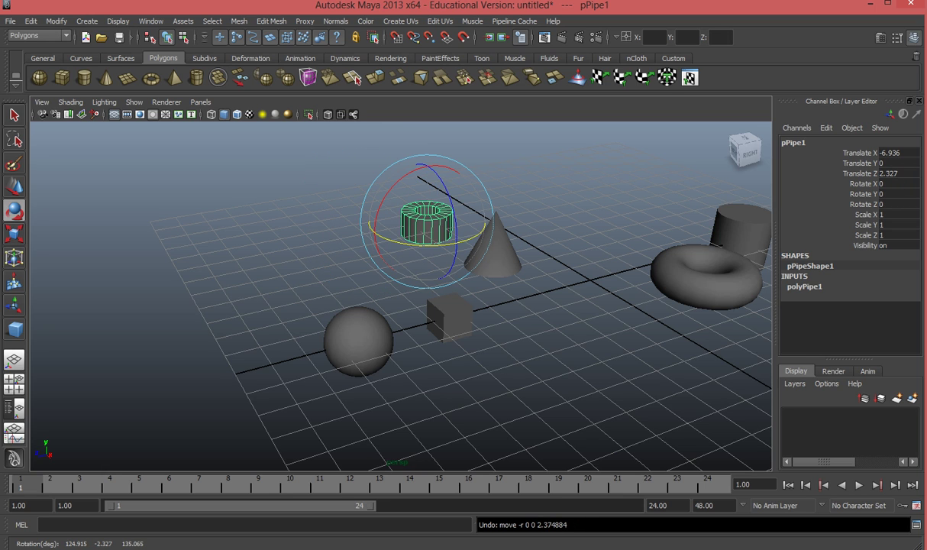
key("ctrl+z")
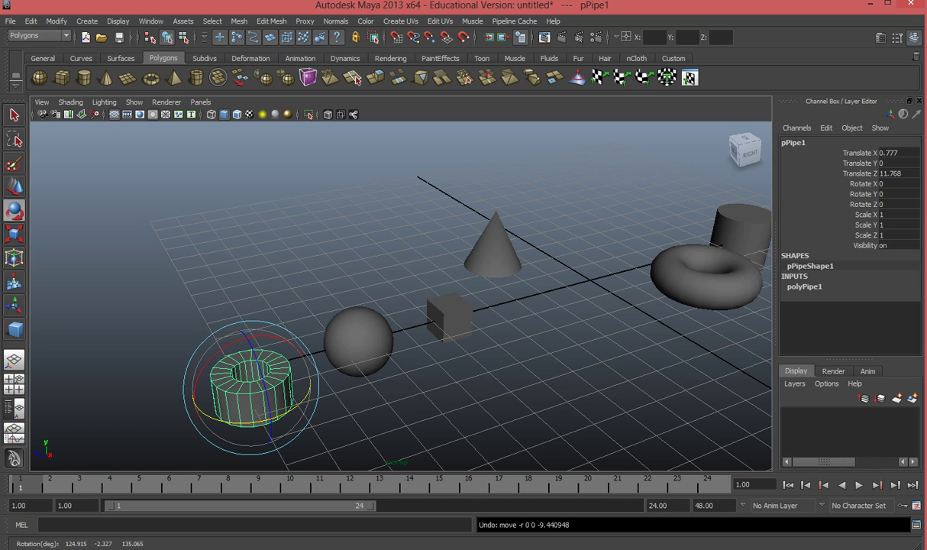
Activate the Scale tool and select the torus, followed by the cylinder
key("r")
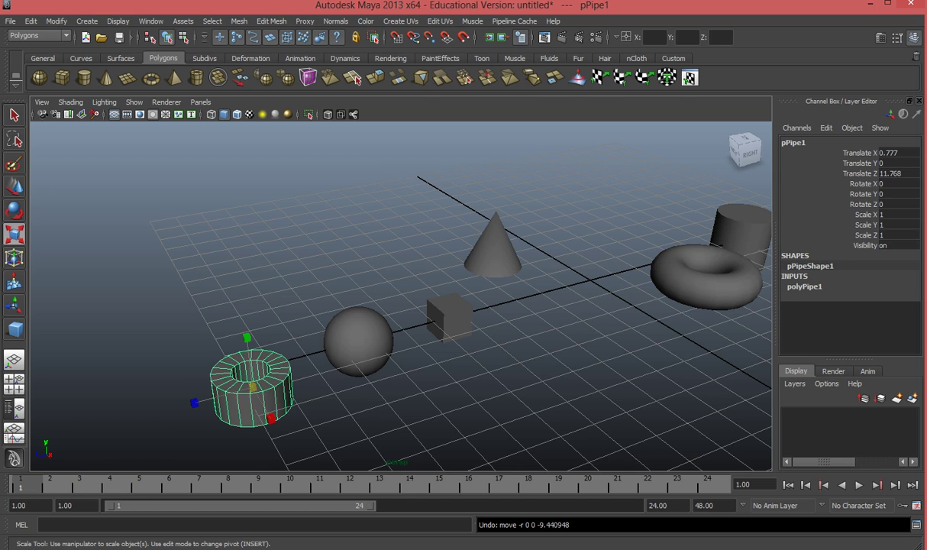
left_click(698, 287)
middle_click_drag(699, 287, 539, 362, "alt")
left_click_drag(539, 362, 489, 347, "alt")
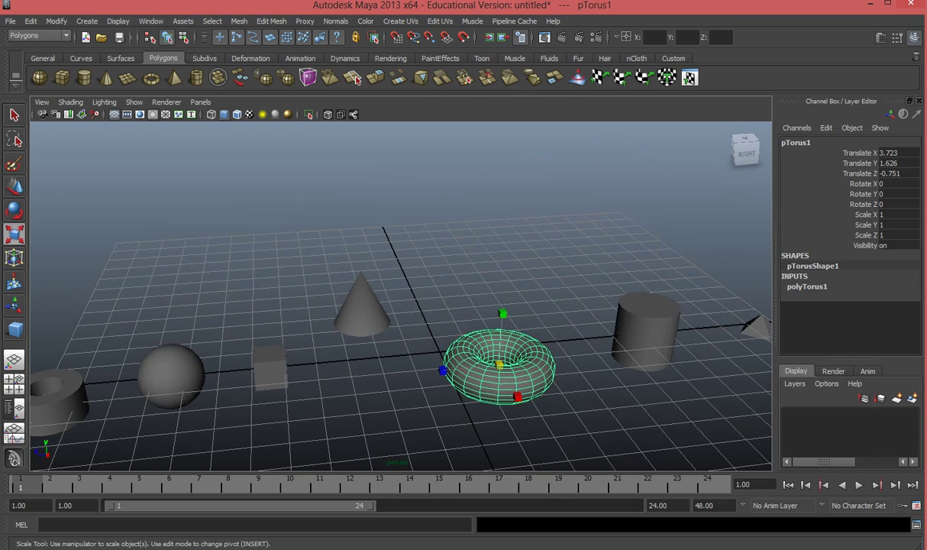
left_click(646, 329)
middle_click_drag(646, 329, 542, 320, "alt")
left_click_drag(545, 324, 607, 334, "alt")
middle_click_drag(607, 334, 566, 366, "alt")
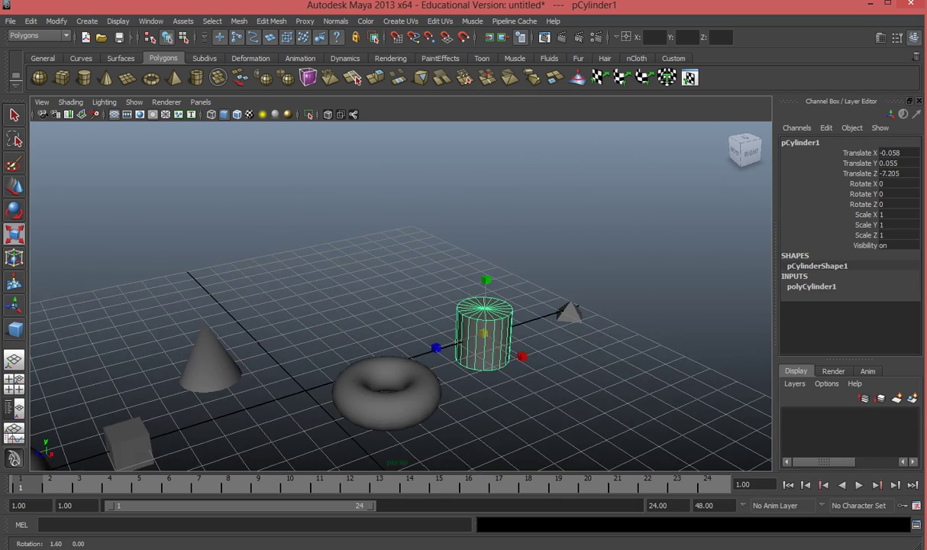
left_click_drag(567, 366, 500, 332, "alt")
middle_click_drag(500, 332, 437, 340, "alt")
left_click_drag(437, 340, 491, 377, "alt")
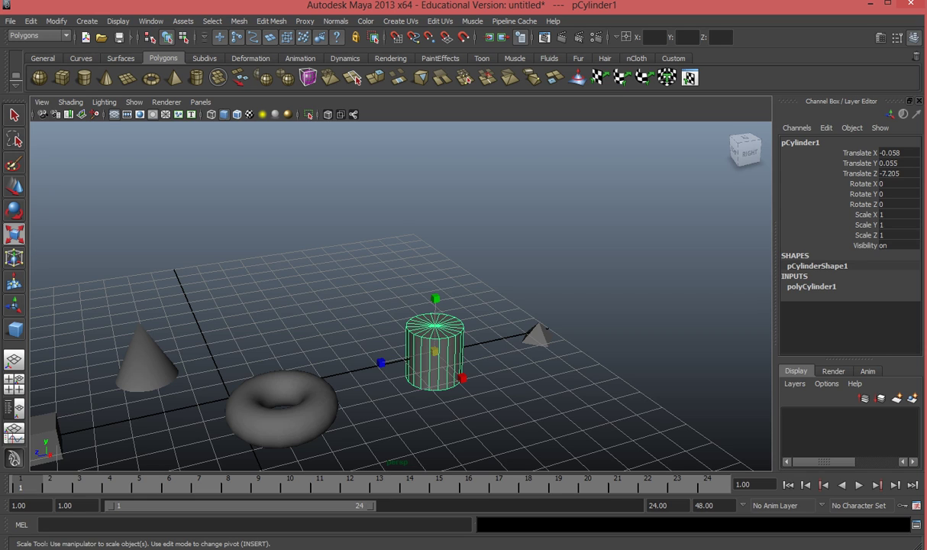
Frame the cylinder and compare its Move and Scale manipulators up close
key("w")
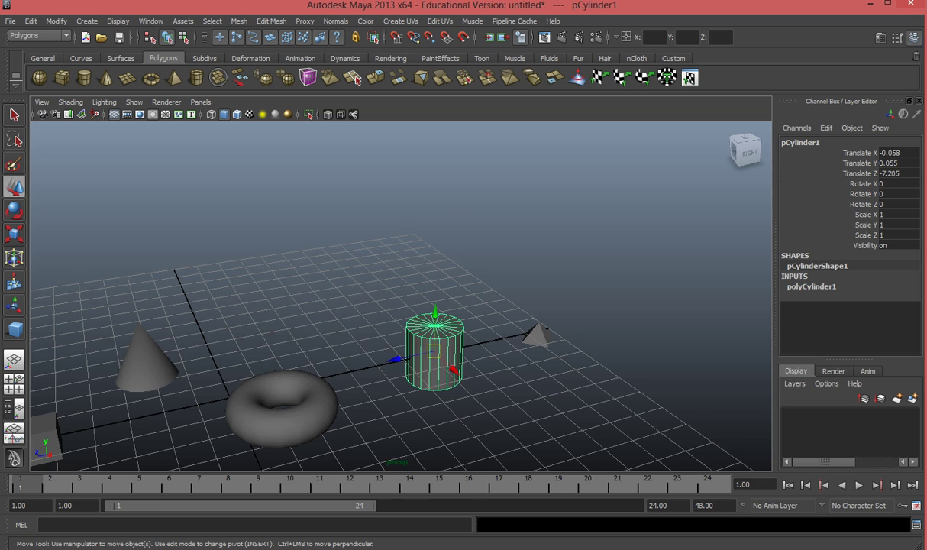
scroll(401, 297, "up", 5)
key("f")
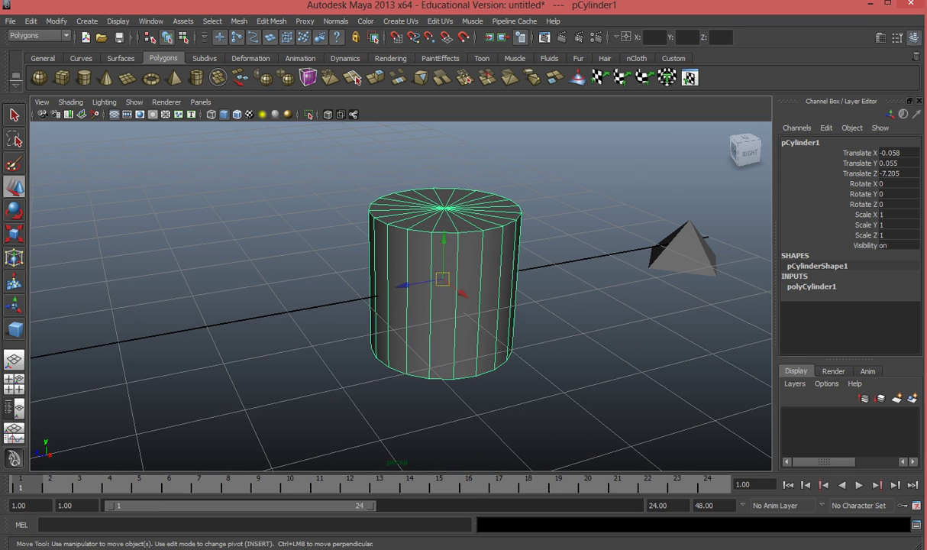
key("r")
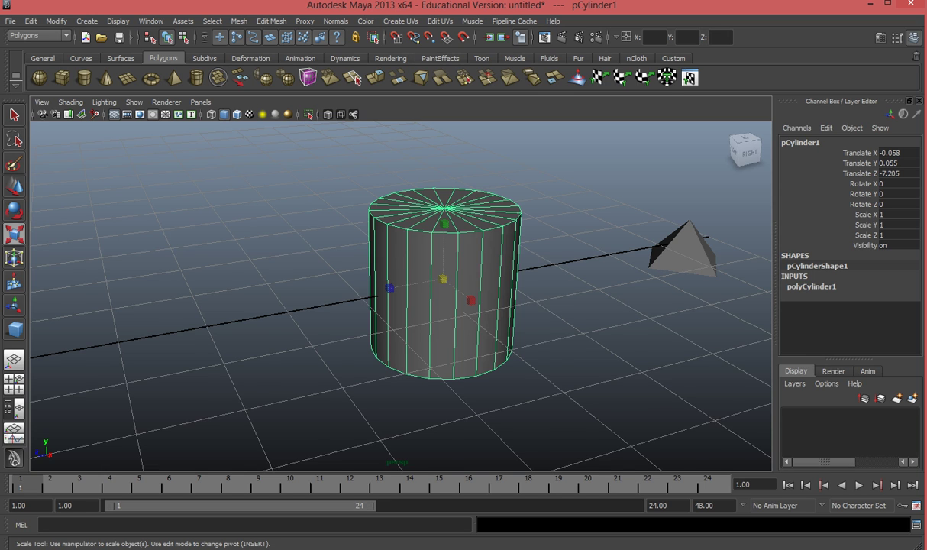
Try stretching the cylinder along Y to about 2.3 and to about 2.9, undoing each scaling
scroll(401, 297, "down", 4)
left_click_drag(425, 231, 427, 138)
key("ctrl+z")
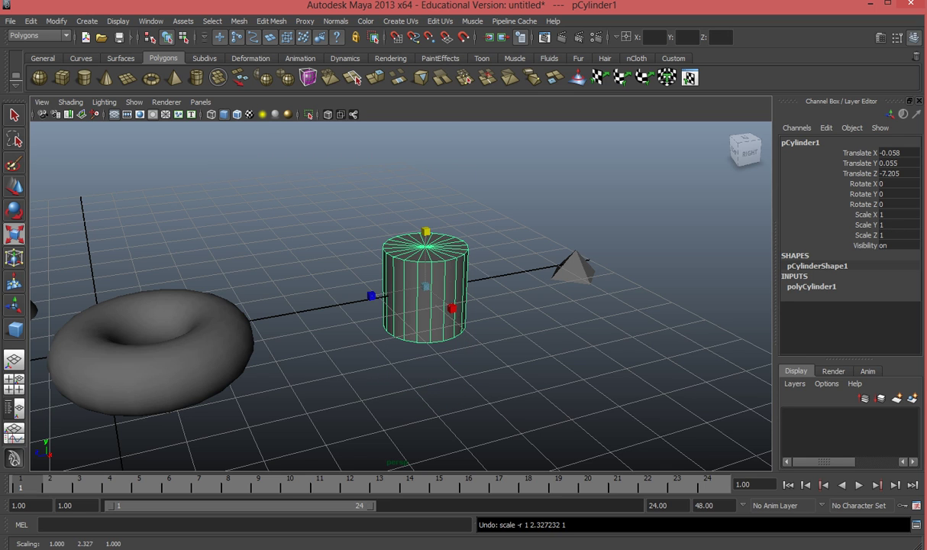
left_click_drag(425, 231, 425, 120)
key("ctrl+z")
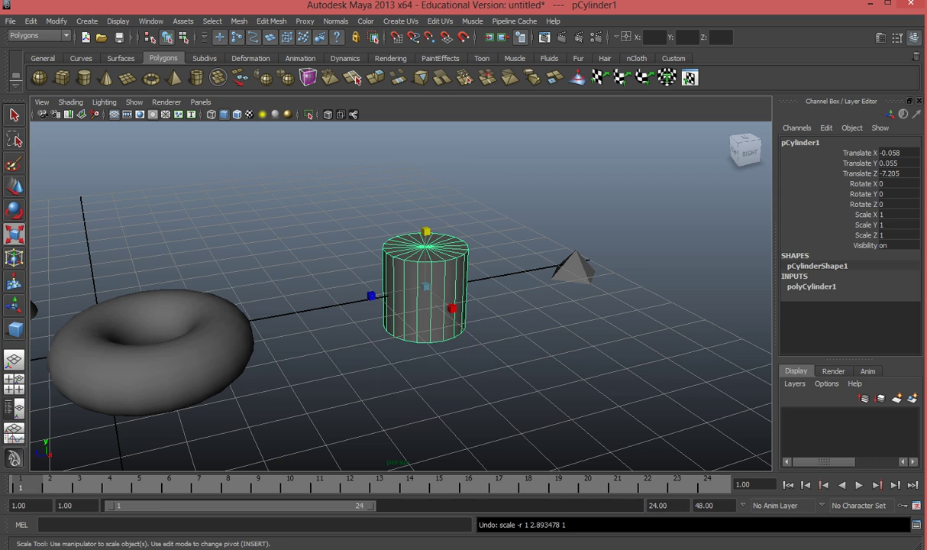
Try scaling the cylinder along X, and along Z to about 0.9, undoing each change
mouse_move(451, 308)
left_mouse_down()
mouse_move(565, 393)
mouse_move(441, 300)
left_mouse_up()
key("ctrl+z")
left_click_drag(371, 295, 331, 303)
key("ctrl+z")
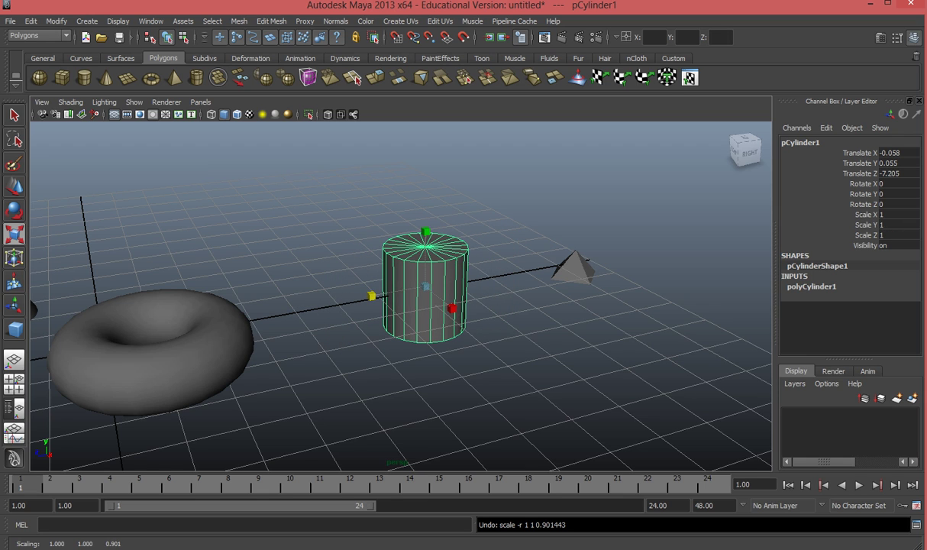
Try scaling the cylinder uniformly to about 2.43 and 4.88, and flatten it along Y to about 0.18
left_click_drag(426, 287, 489, 283)
scroll(489, 282, "down", 5)
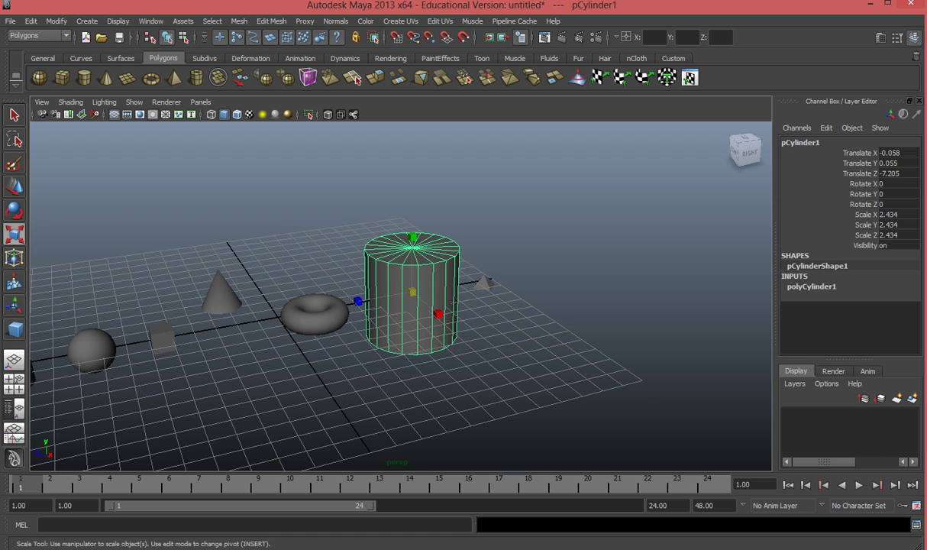
left_click_drag(413, 292, 548, 292)
left_click_drag(412, 237, 413, 287)
Undo the cylinder's flattening and uniform scalings
key("ctrl+z")
key("ctrl+z")
key("ctrl+z")
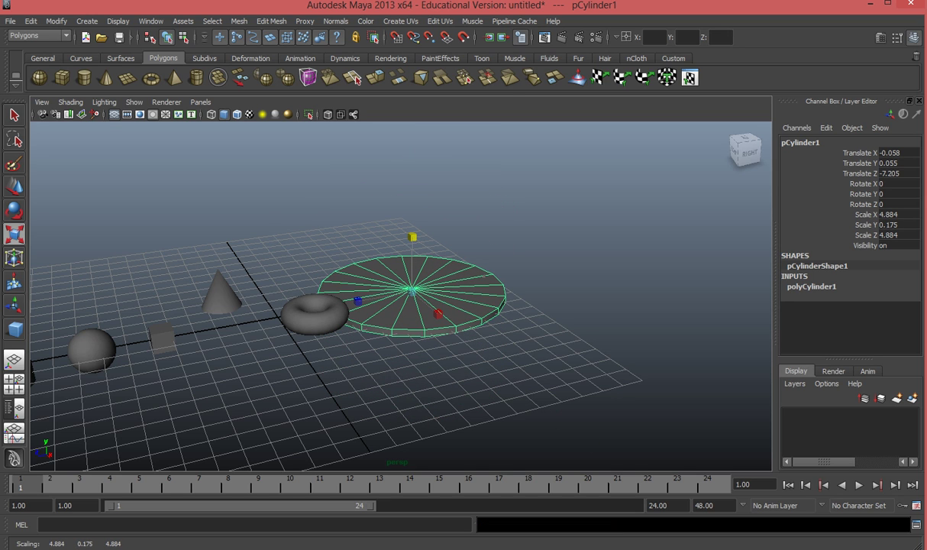
key("ctrl+z")
key("ctrl+z")
key("ctrl+z")
key("ctrl+z")
key("ctrl+z")
key("ctrl+z")
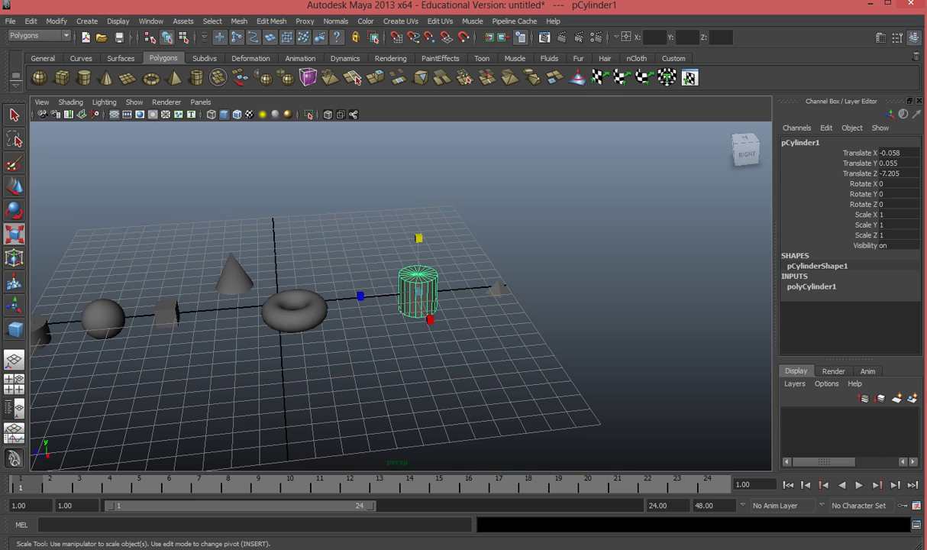
Rotate the cylinder around Z to about 6.3 degrees
key("w")
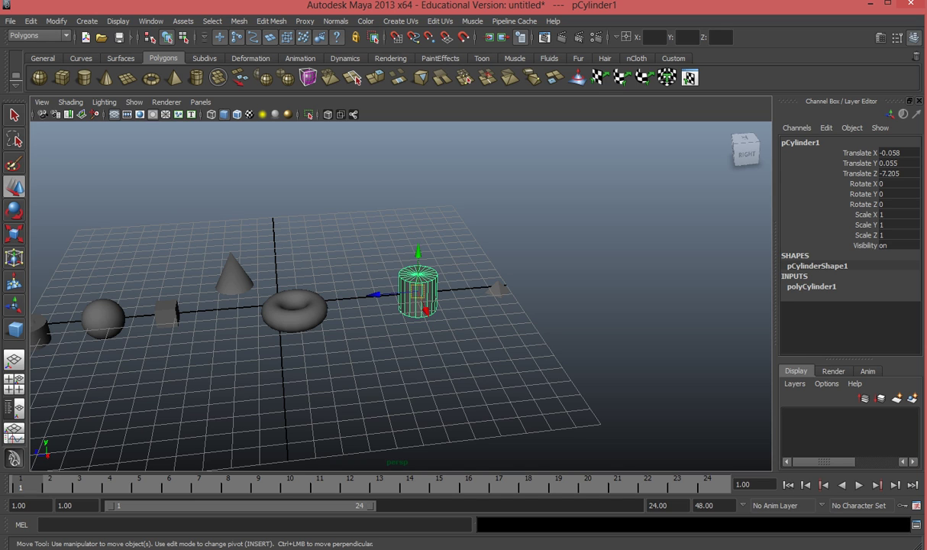
key("e")
Try scaling the cylinder uniformly to about 3.69, undo it and return to the Select tool
key("r")
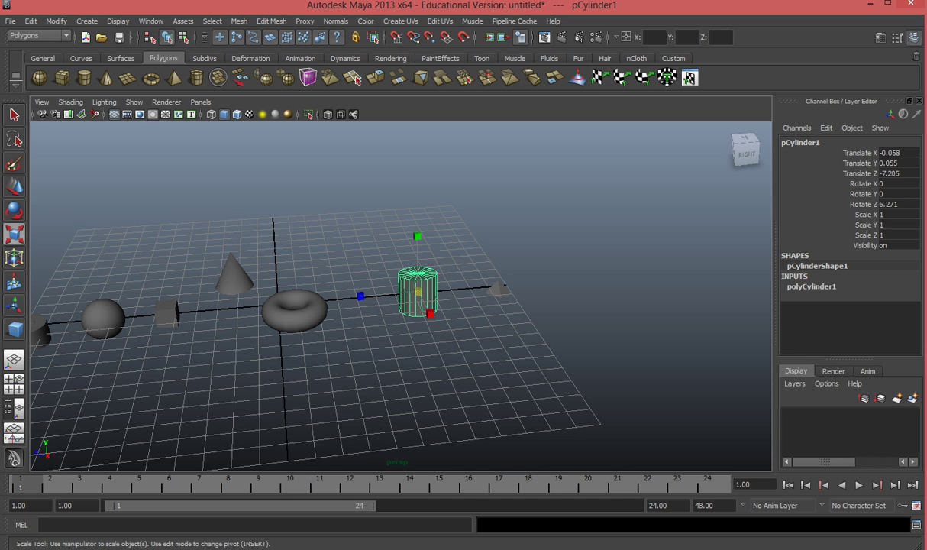
left_click_drag(418, 291, 618, 292)
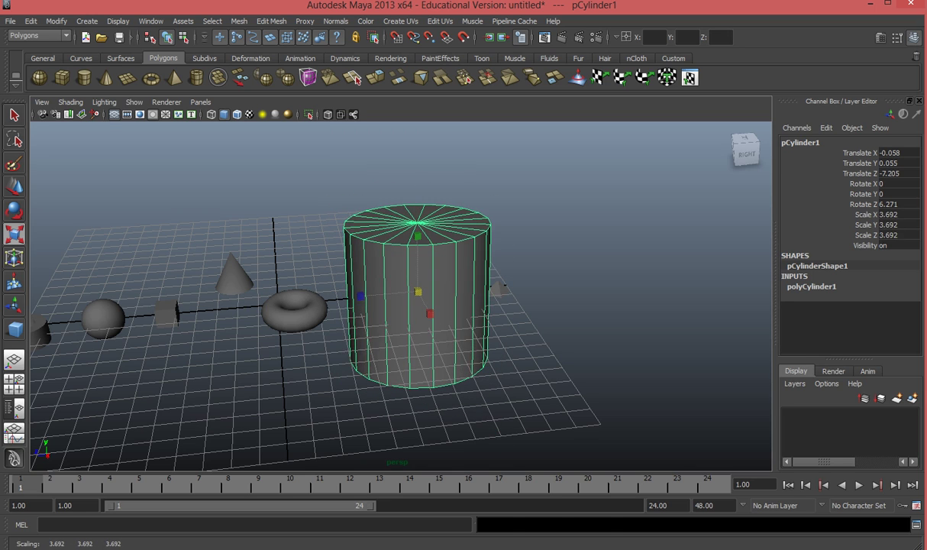
key("ctrl+z")
key("q")
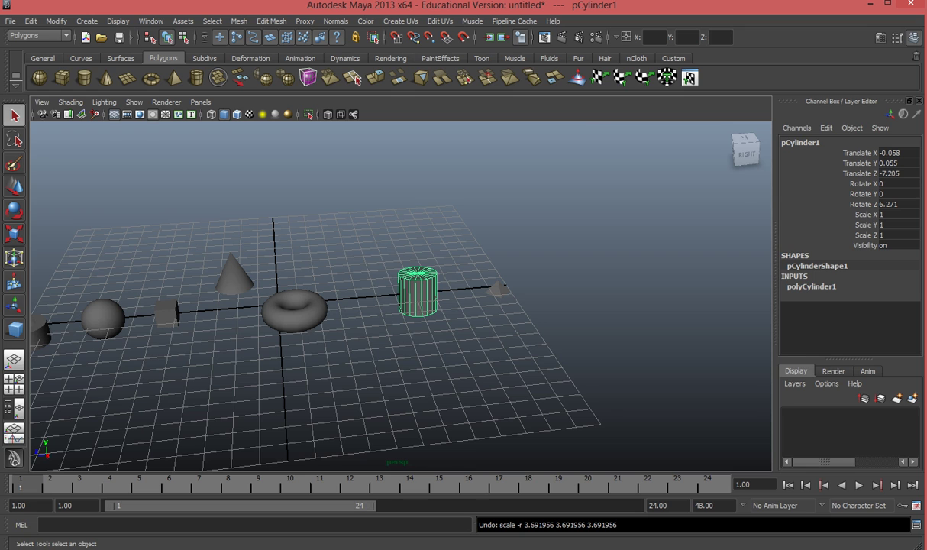
Activate the Universal Manipulator on the cylinder and examine its handles up close
left_click_drag(419, 307, 325, 323, "alt")
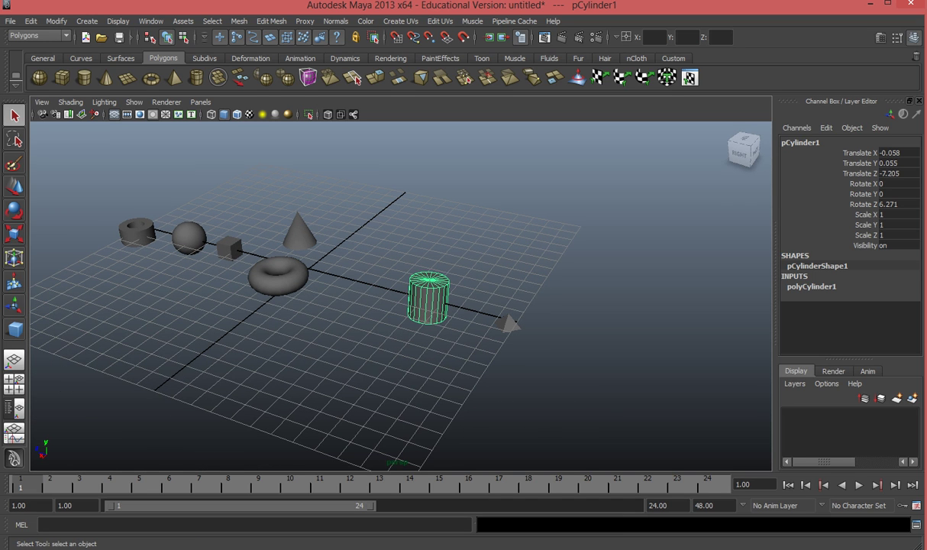
key("ctrl+t")
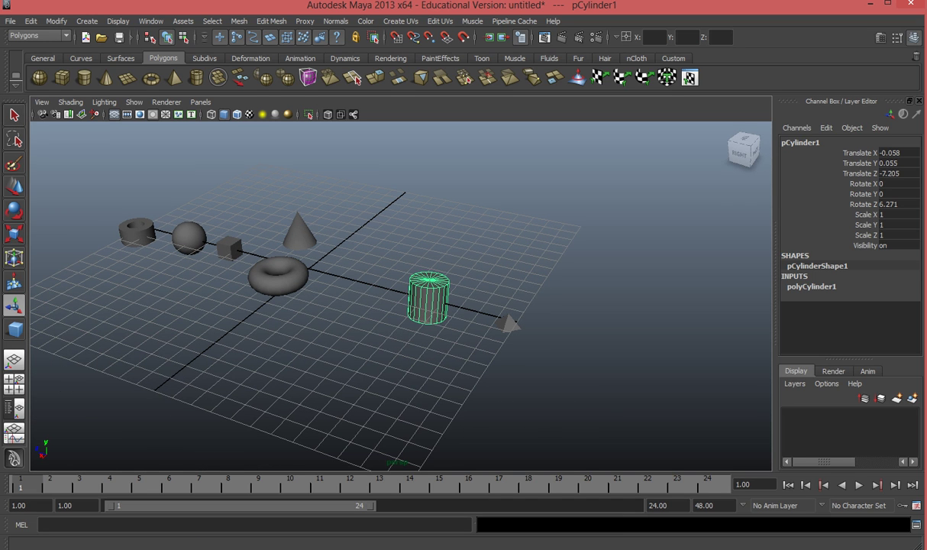
left_click(14, 258)
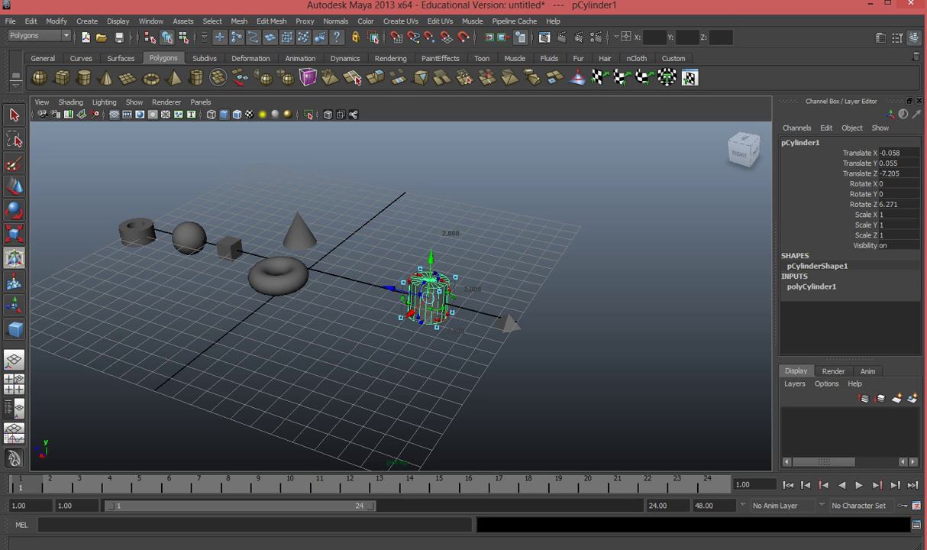
left_click_drag(367, 305, 489, 298, "alt")
scroll(488, 297, "up", 6)
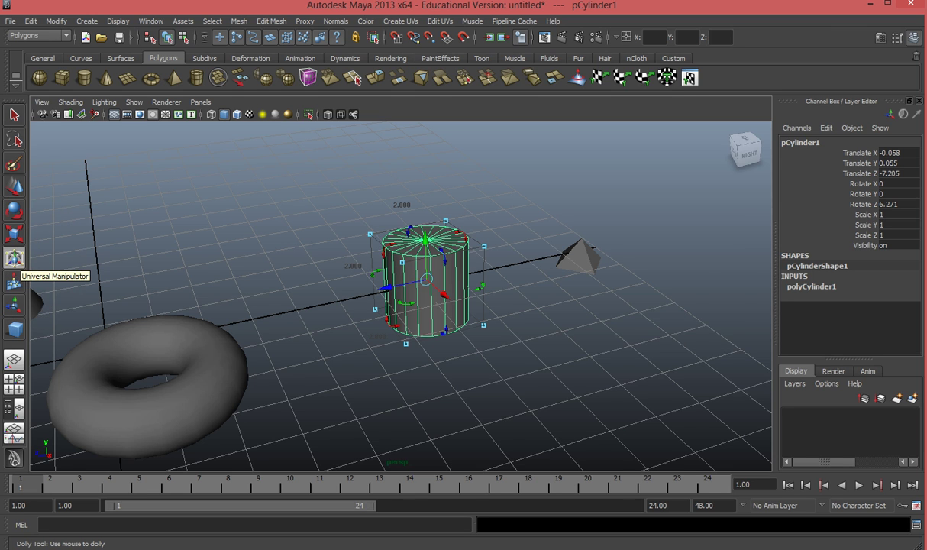
scroll(427, 290, "up", 4)
left_click_drag(428, 290, 469, 301, "alt")
Scale the cylinder along Y to about 0.97 with the Universal Manipulator, and try its rotation handles, undoing the rotations
left_click_drag(457, 227, 374, 237)
key("ctrl+z")
key("ctrl+z")
key("ctrl+z")
scroll(371, 263, "up", 2)
left_click_drag(460, 357, 458, 279)
key("ctrl+z")
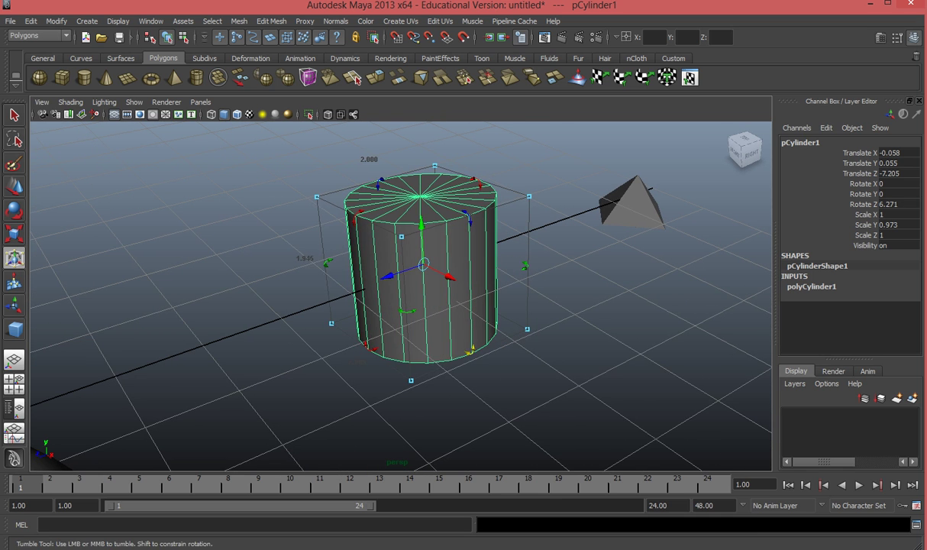
mouse_move(524, 265)
left_mouse_down()
mouse_move(496, 306)
mouse_move(522, 278)
left_mouse_up()
key("ctrl+z")
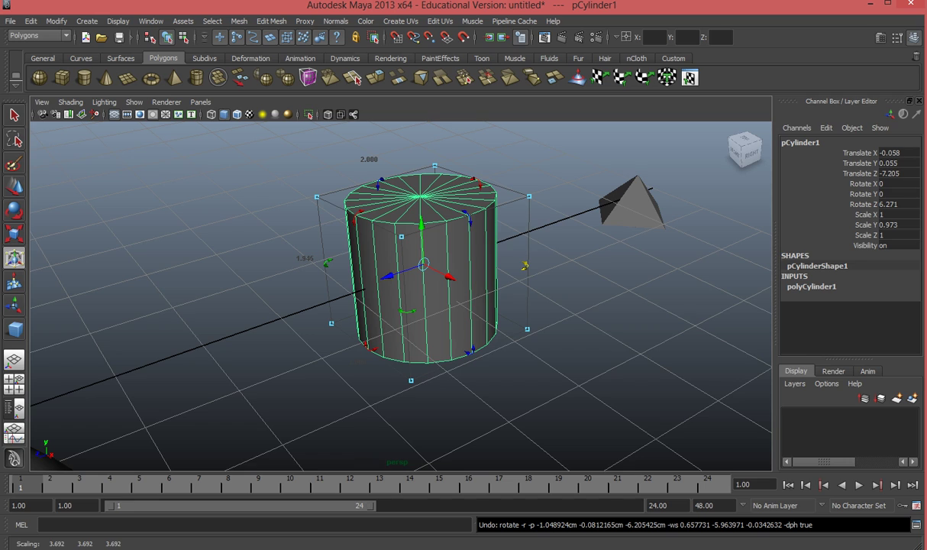
Cycle through the Move and Rotate tools, and scale the cylinder up to about 1.10 in X and Z and 1.07 in Y
key("w")
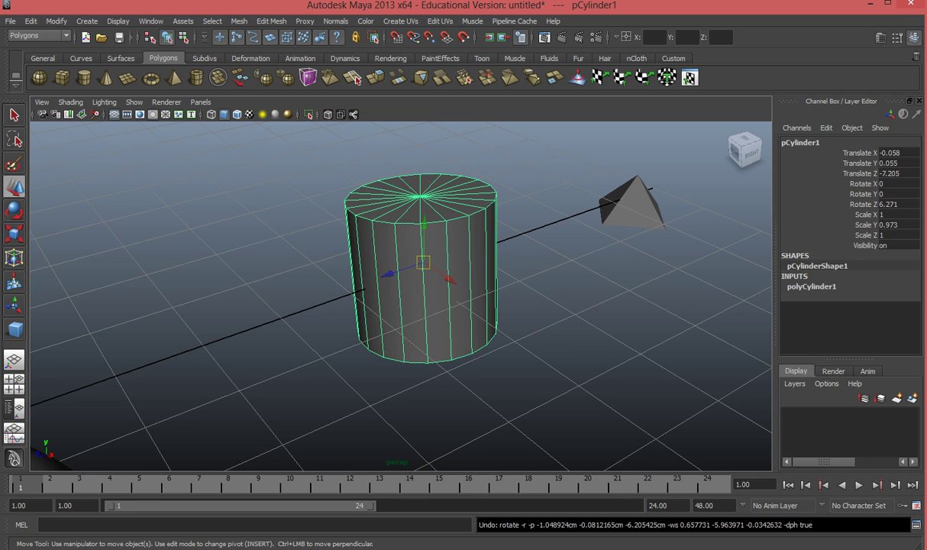
key("e")
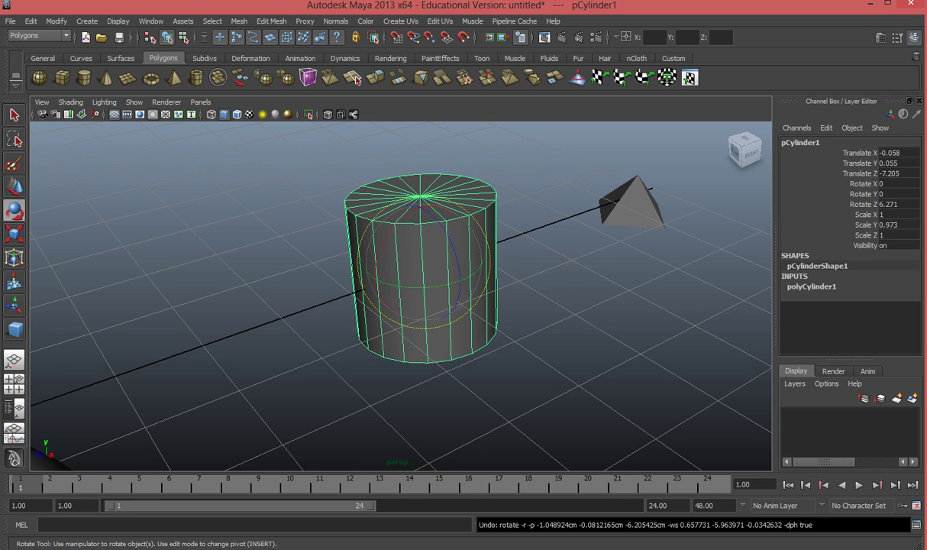
key("r")
left_click_drag(423, 264, 431, 266)
key("w")
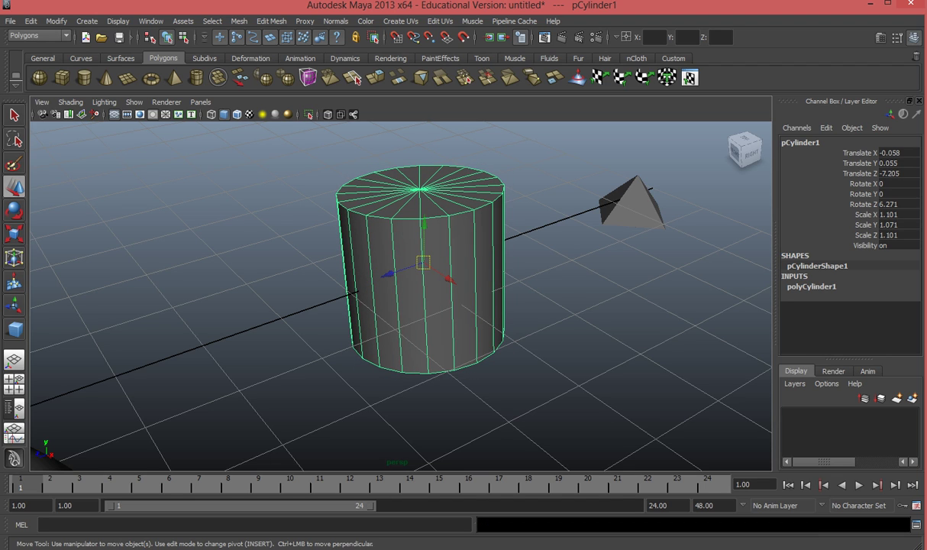
Reactivate the Universal Manipulator on the cylinder and examine its handles from other angles
key("ctrl+t")
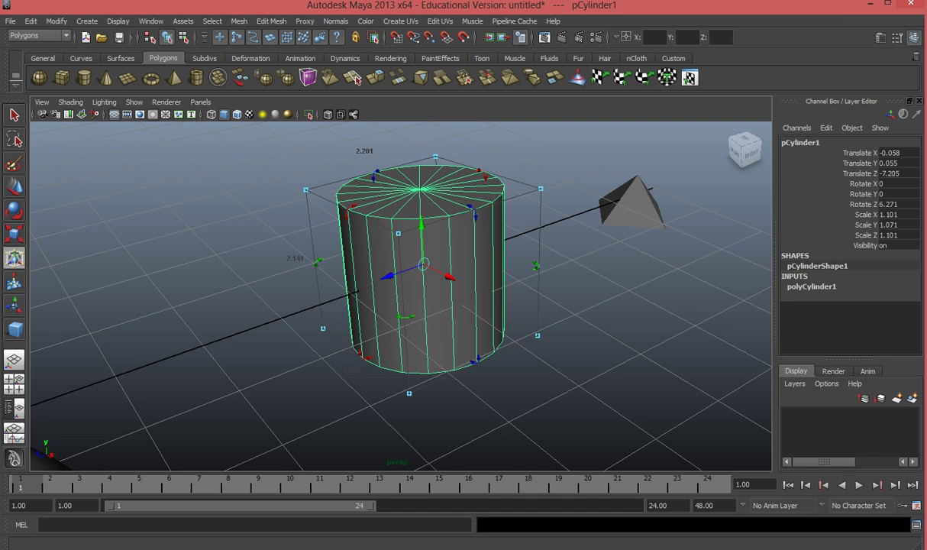
left_click_drag(427, 290, 394, 279, "alt")
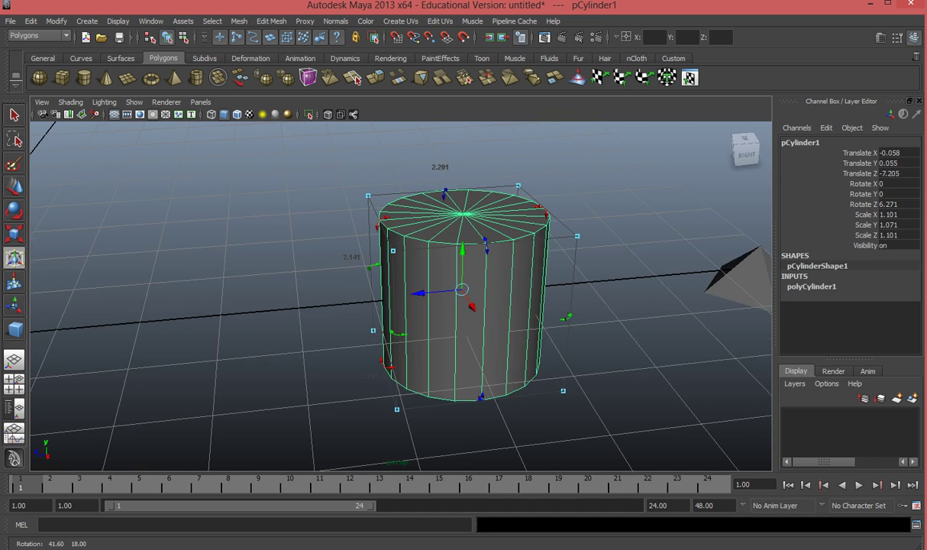
left_click_drag(458, 306, 363, 256, "alt")
Return to the Select tool, select all the primitives in the scene and delete them
key("q")
scroll(447, 305, "down", 4)
scroll(447, 306, "down", 3)
scroll(436, 282, "down", 5)
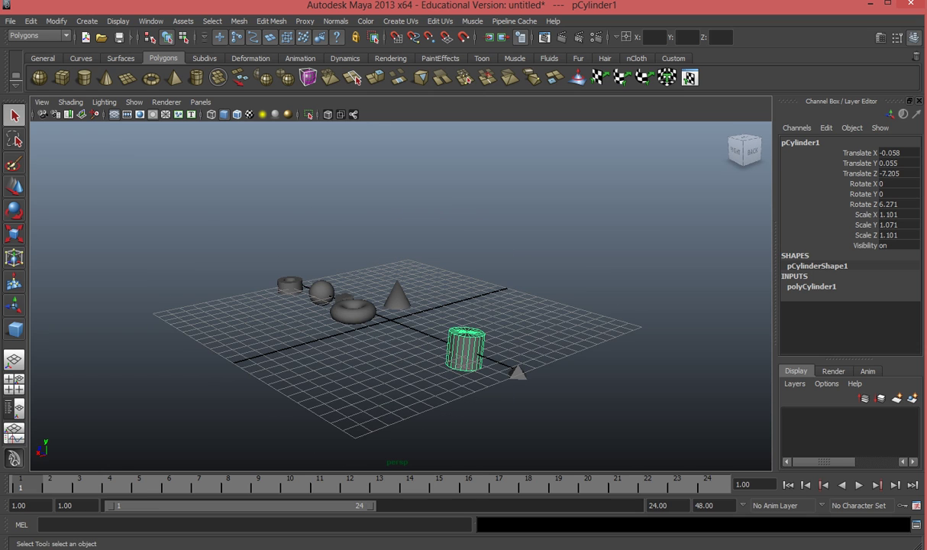
left_click_drag(249, 243, 568, 413)
key("ctrl+shift+a")
key("Delete")
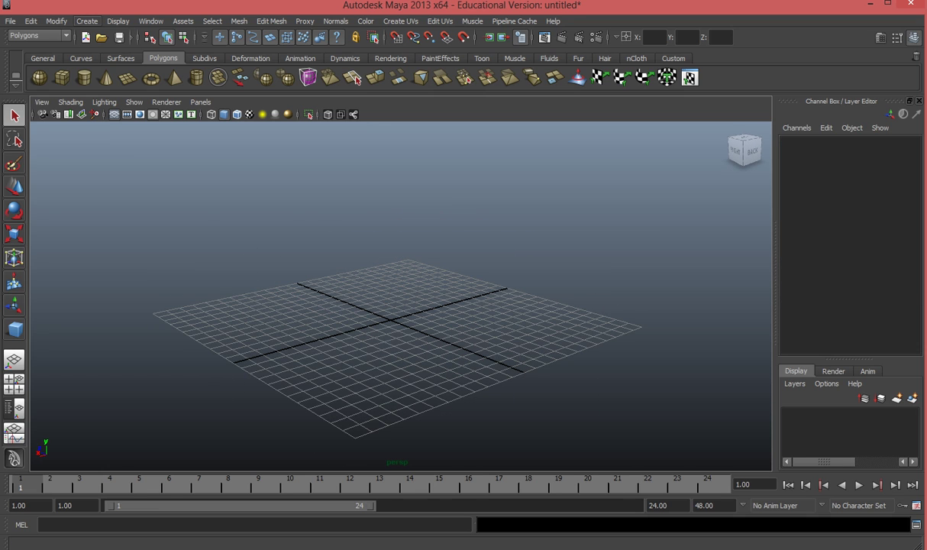
Turn on Interactive Creation for polygon primitives
left_click(118, 21)
mouse_move(145, 64)
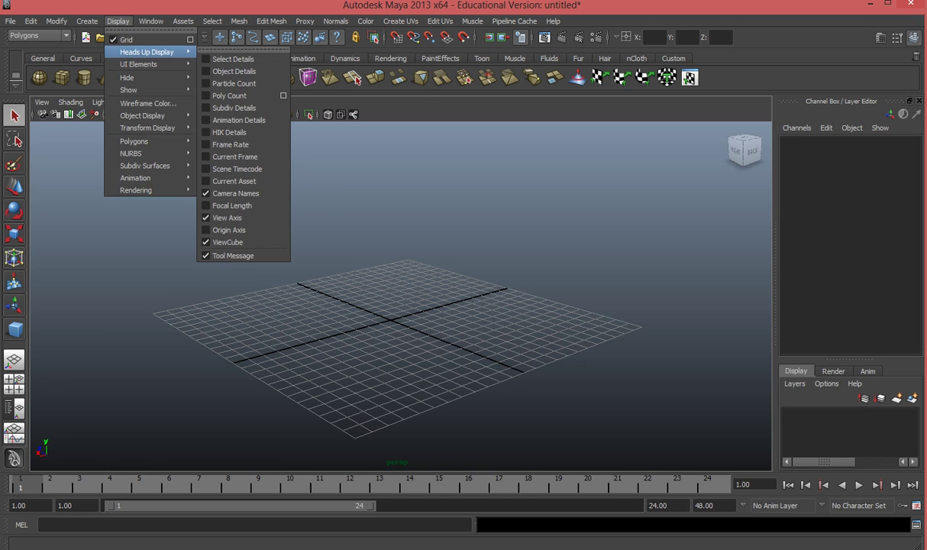
mouse_move(86, 20)
mouse_move(115, 76)
mouse_move(115, 52)
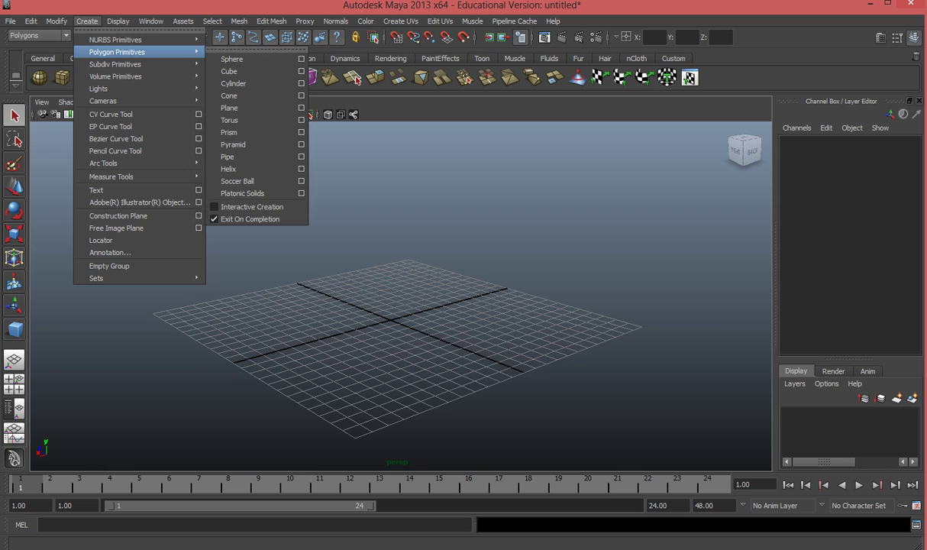
left_click(251, 207)
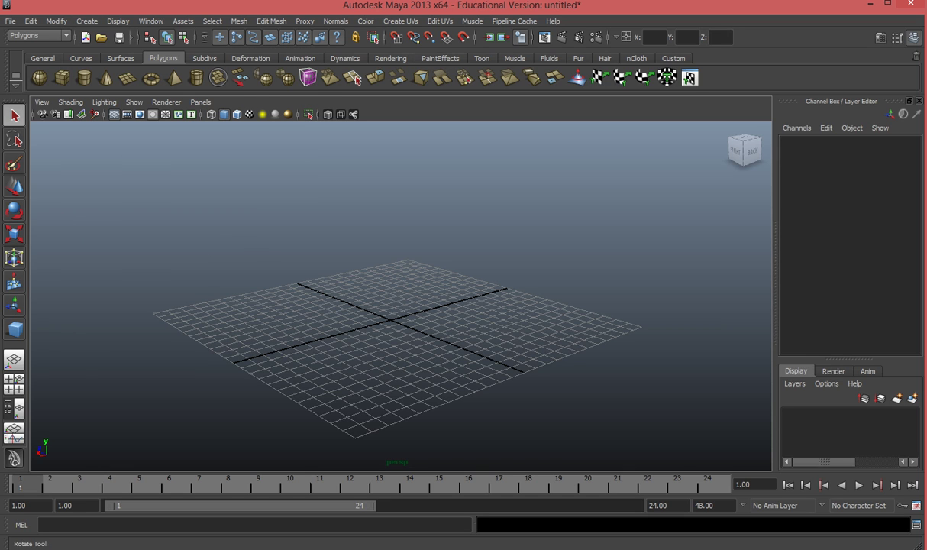
Draw a polygon cube interactively on the grid, centred at about X 2.99, Y 2.71, Z -4.00, and delete it
left_click(62, 77)
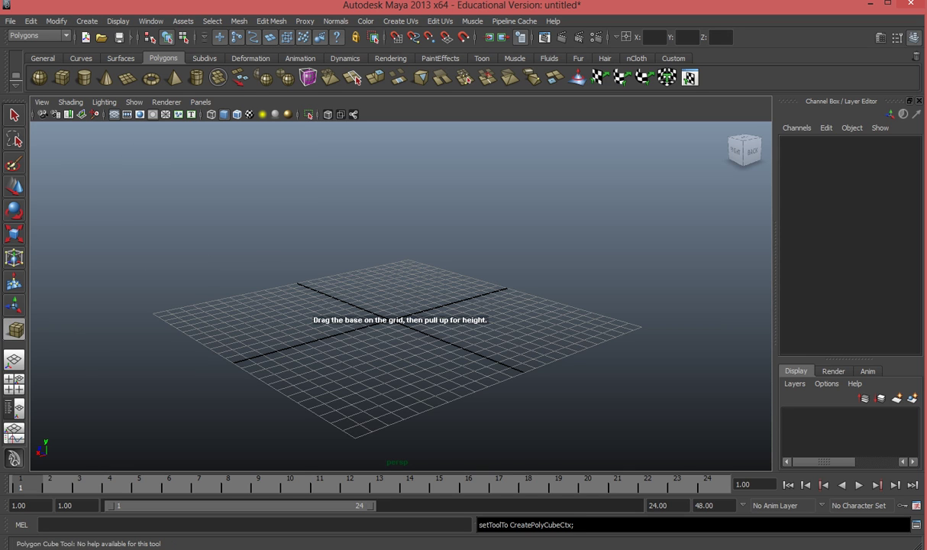
scroll(400, 305, "up", 5)
left_click_drag(401, 298, 400, 332, "alt")
scroll(401, 321, "down", 4)
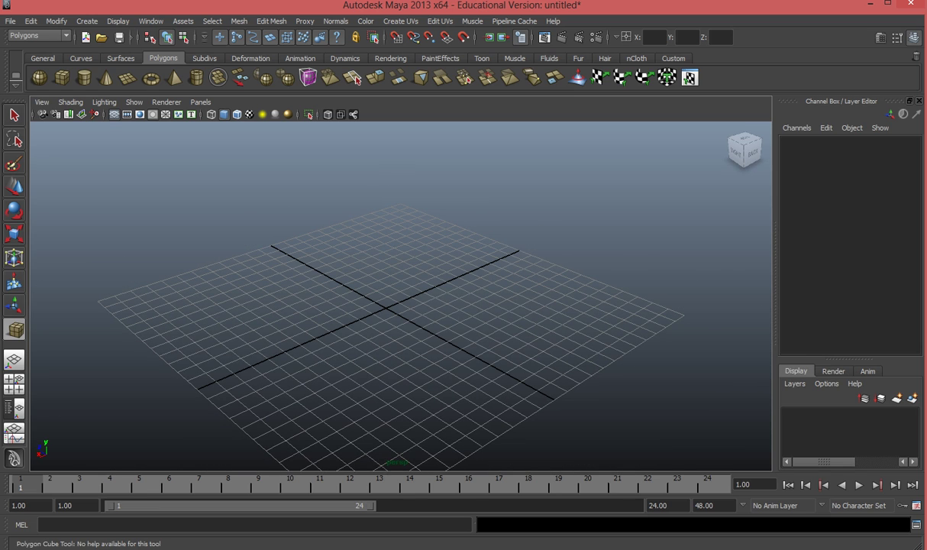
left_click(62, 77)
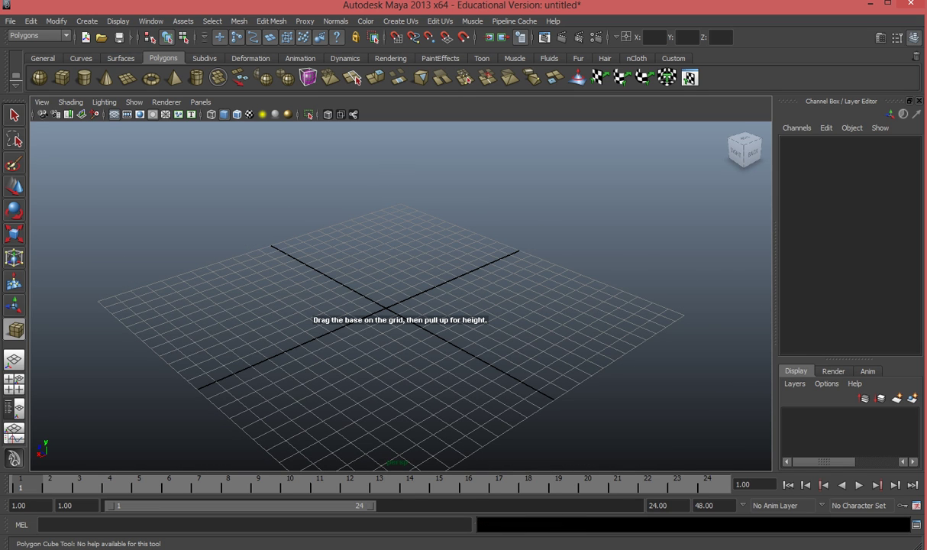
mouse_move(387, 309)
left_mouse_down()
mouse_move(473, 359)
mouse_move(397, 393)
mouse_move(404, 452)
mouse_move(403, 309)
left_mouse_up()
left_click_drag(404, 309, 429, 296, "alt")
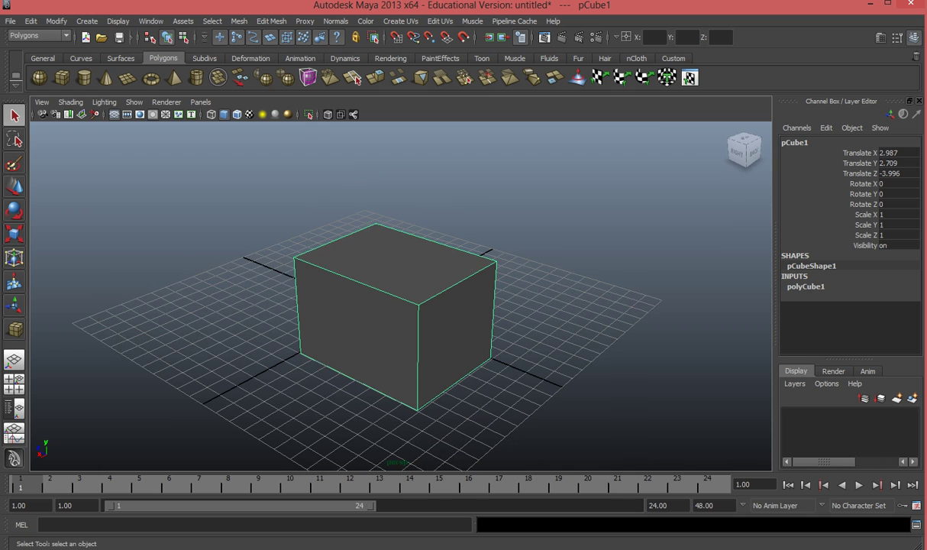
key("Delete")
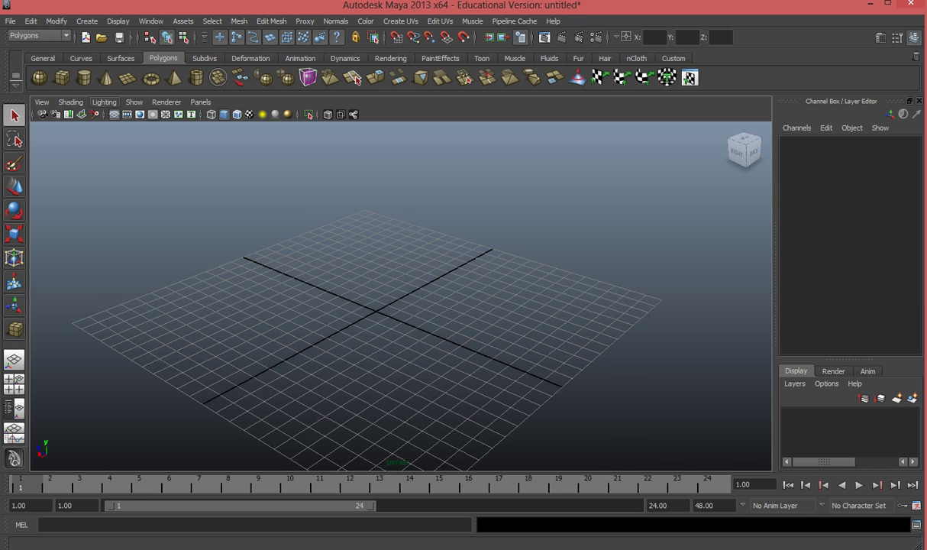
Place a default-size polygon cube near the grid's centre at about X -0.14, Z 0.17, and delete it
left_click(62, 77)
left_click(375, 309)
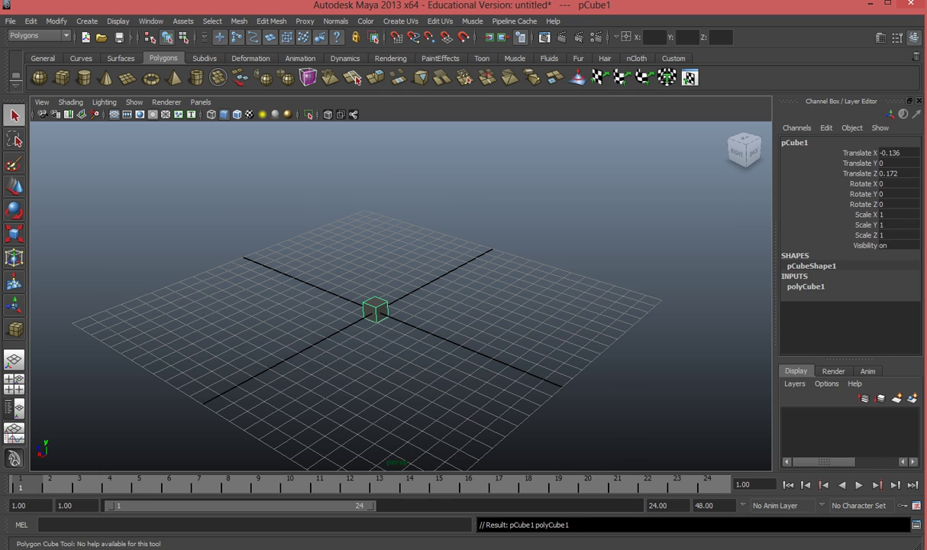
key("Delete")
Turn off Interactive Creation for polygon primitives and create a default cube at the grid's origin
left_click(87, 20)
mouse_move(114, 64)
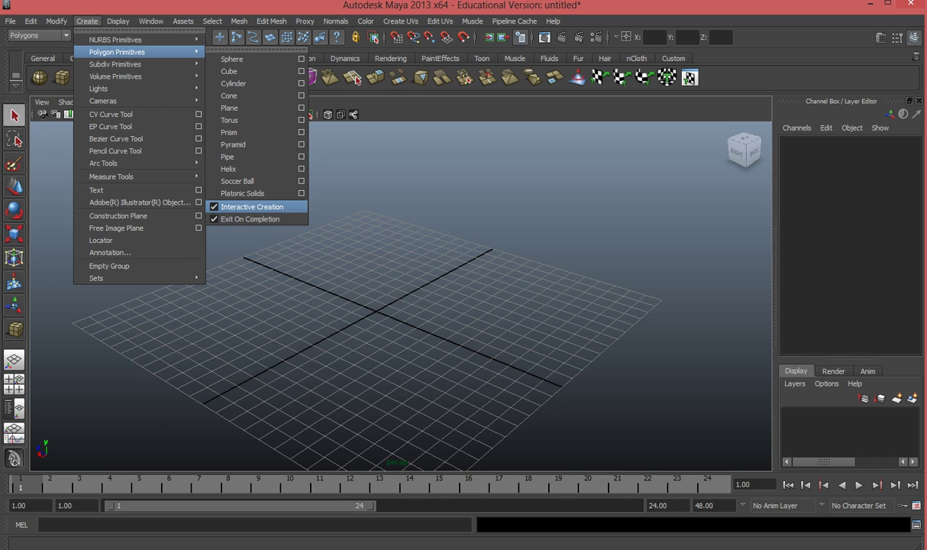
left_click(252, 207)
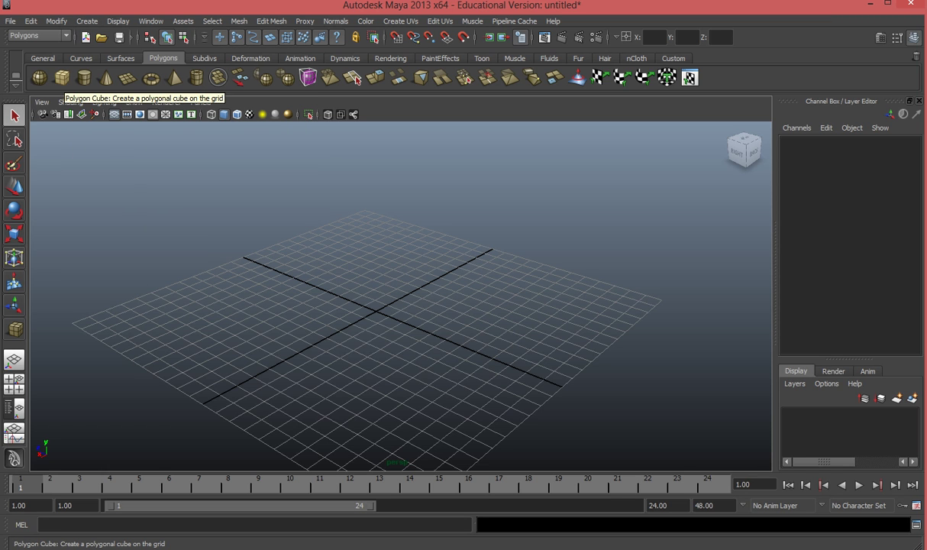
left_click(62, 77)
scroll(400, 297, "up", 4)
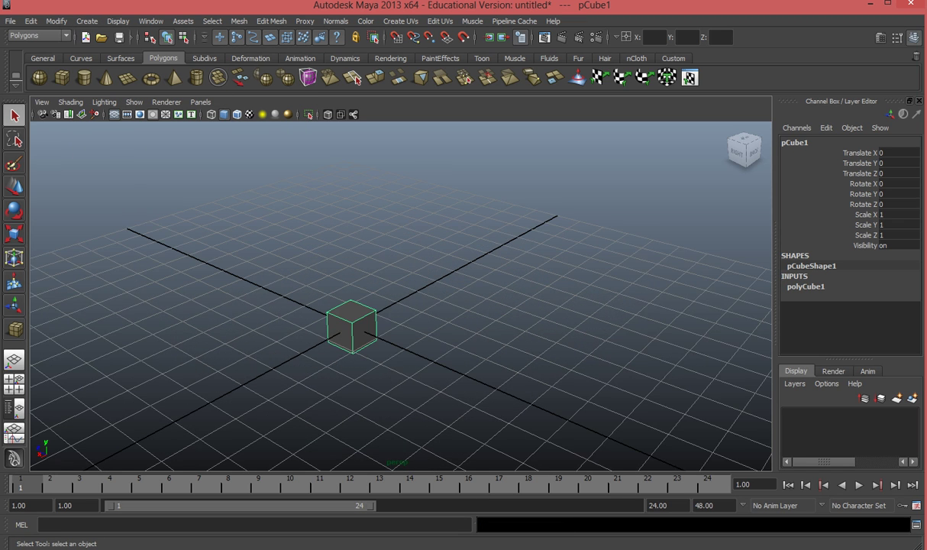
middle_click_drag(400, 296, 460, 248, "alt")
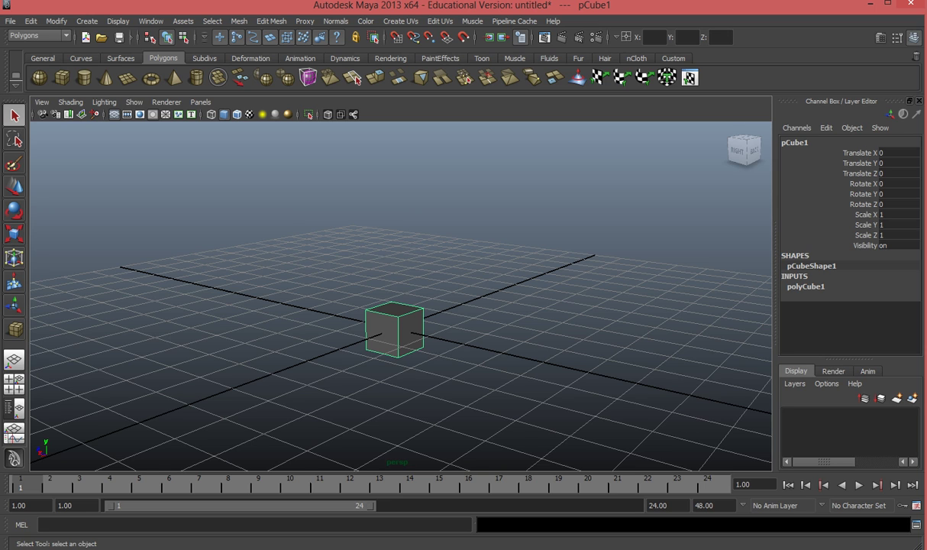
middle_click_drag(459, 247, 480, 242, "alt")
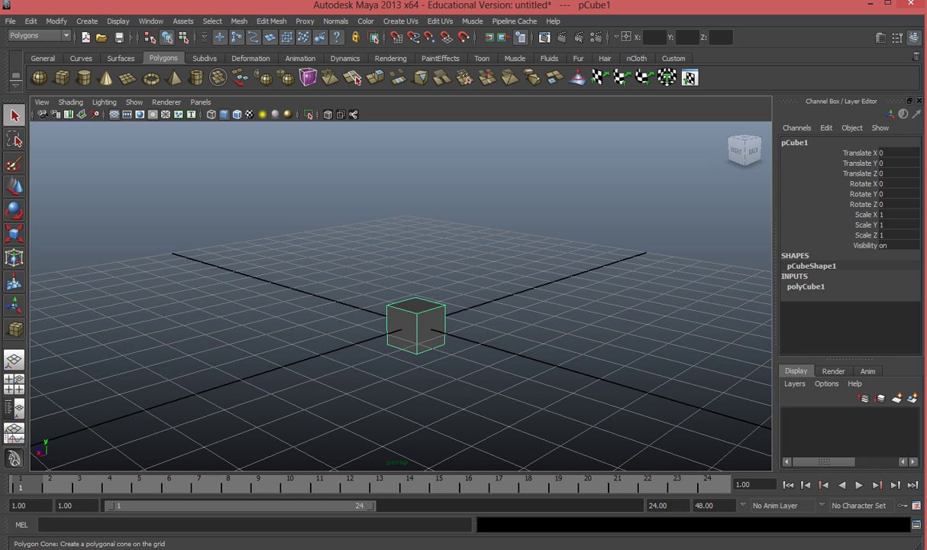
Create a cylinder and move it away from the cube along X, and create a cone and move it to about X -4.70
left_click(84, 77)
key("w")
left_click_drag(379, 337, 252, 374)
left_click(413, 319)
left_click(106, 77)
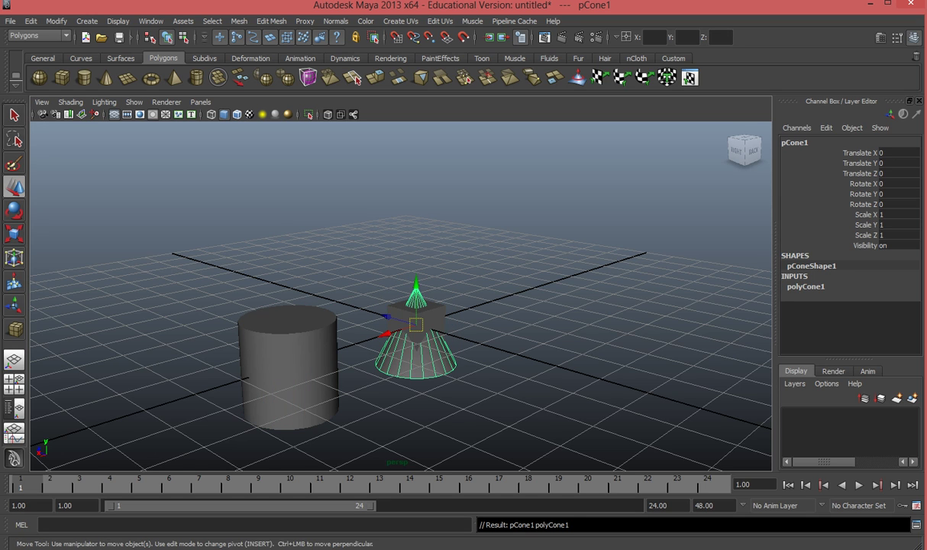
left_click_drag(386, 334, 413, 299)
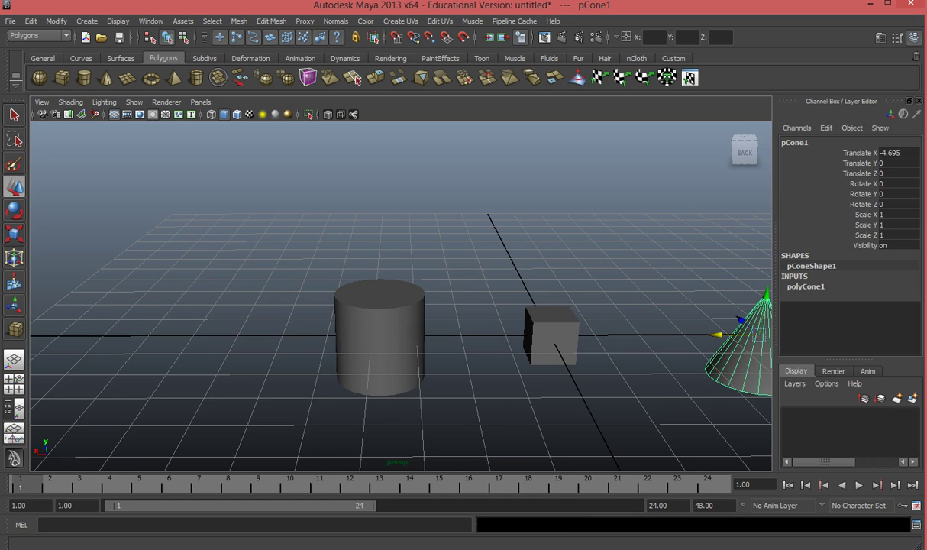
Review the Interactive Creation option for polygon primitives without changing it, and deselect the cone
left_click(87, 21)
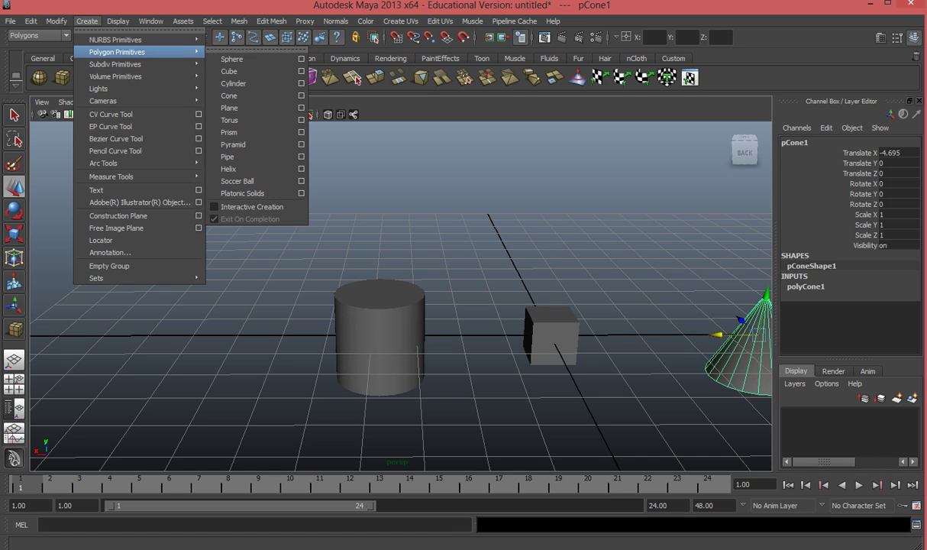
mouse_move(122, 64)
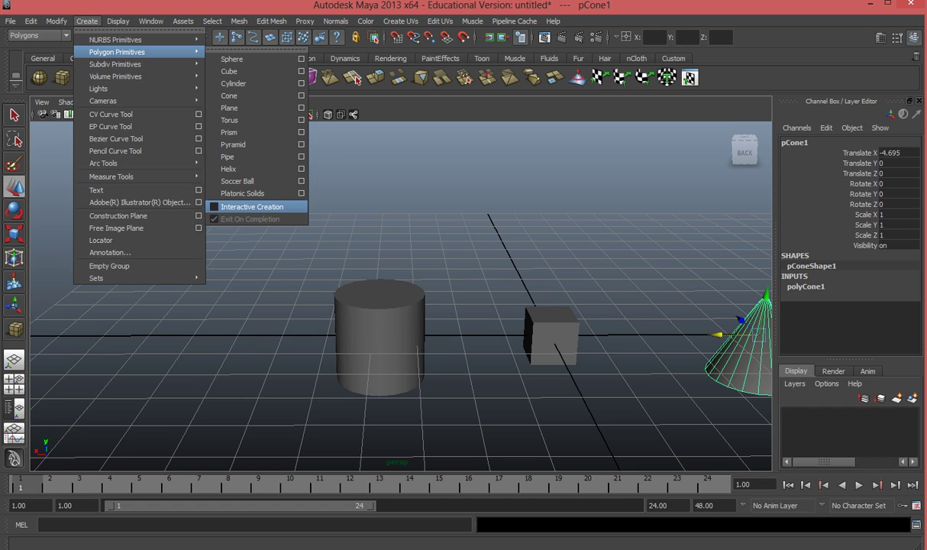
left_click(458, 229)
Select the cylinder, cube and cone together and delete them to empty the scene
scroll(400, 296, "down", 6)
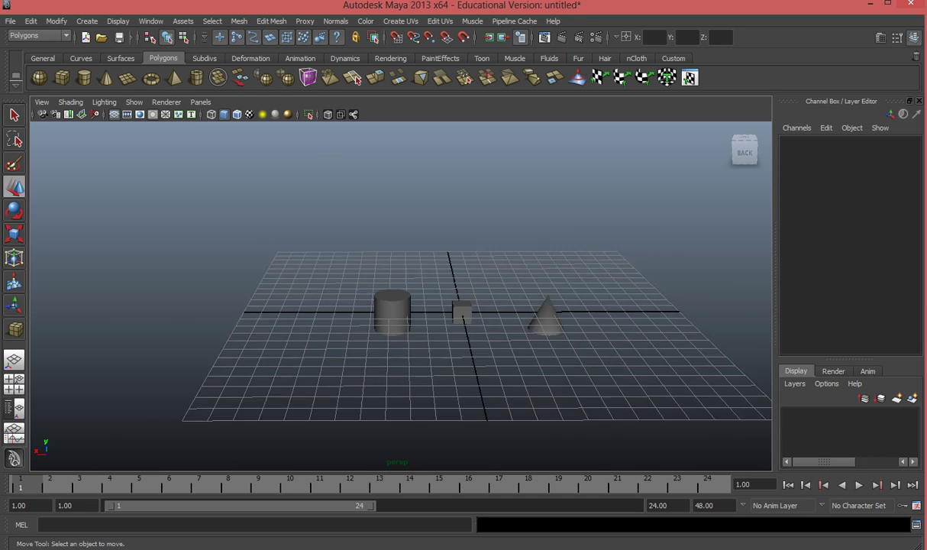
scroll(401, 296, "down", 5)
left_click_drag(358, 256, 531, 347)
key("Delete")
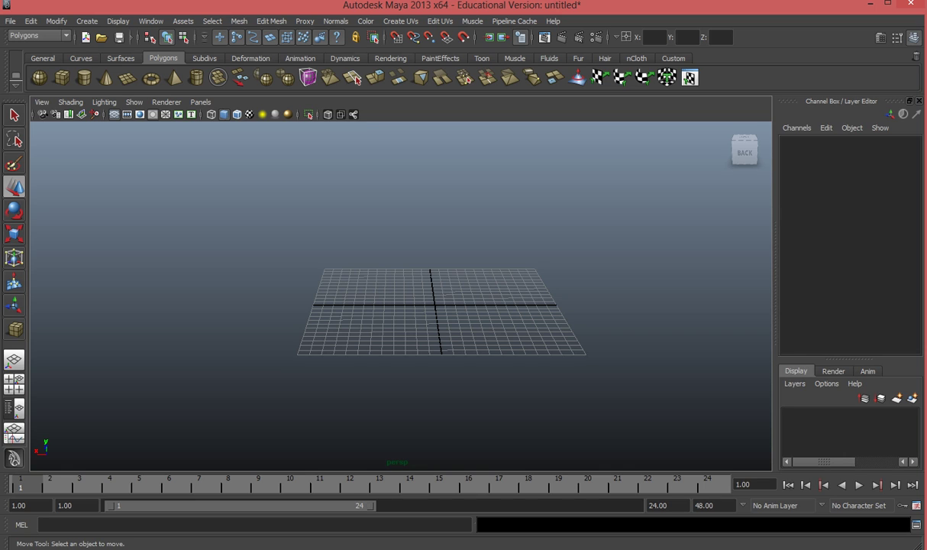
left_click_drag(397, 290, 439, 309, "alt")
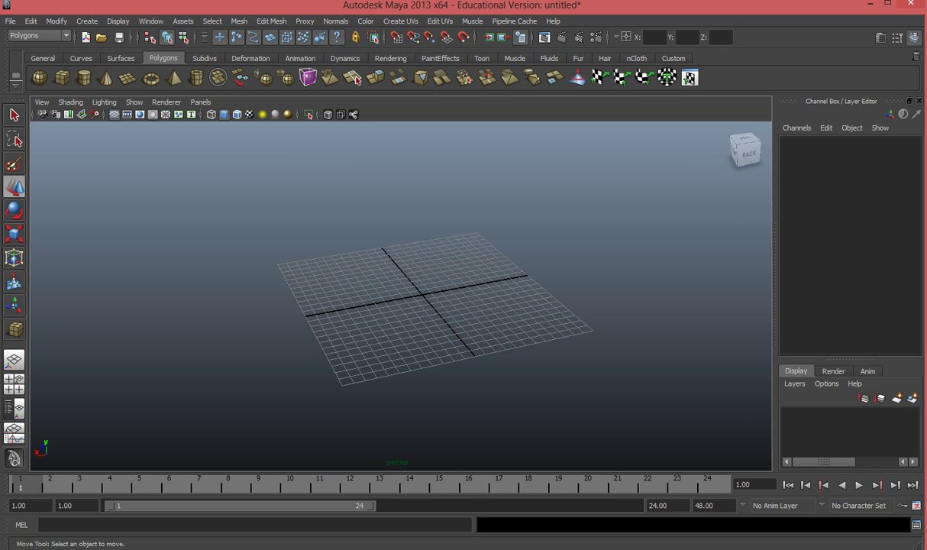